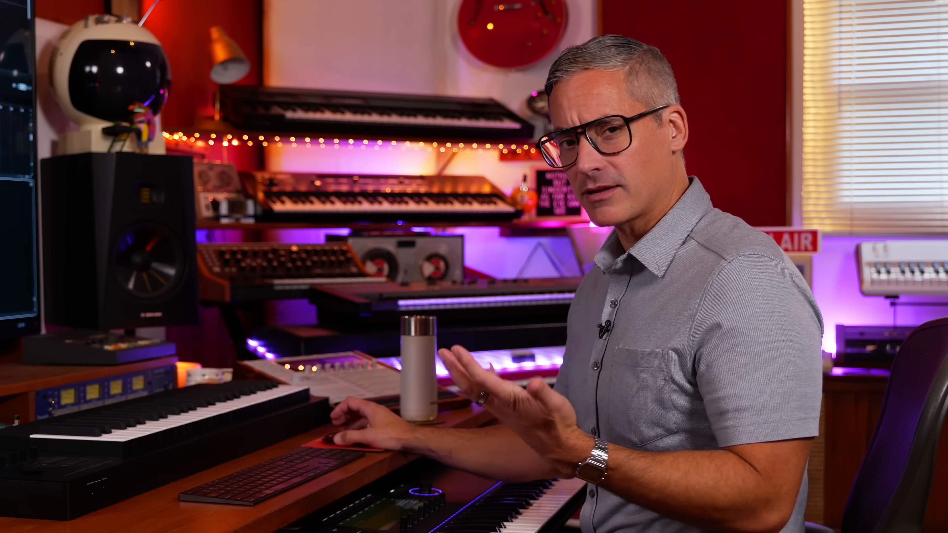
Open the MIDI Remote Manager, move its window over the lower zone and start adding a new controller surface.
left_click(219, 3)
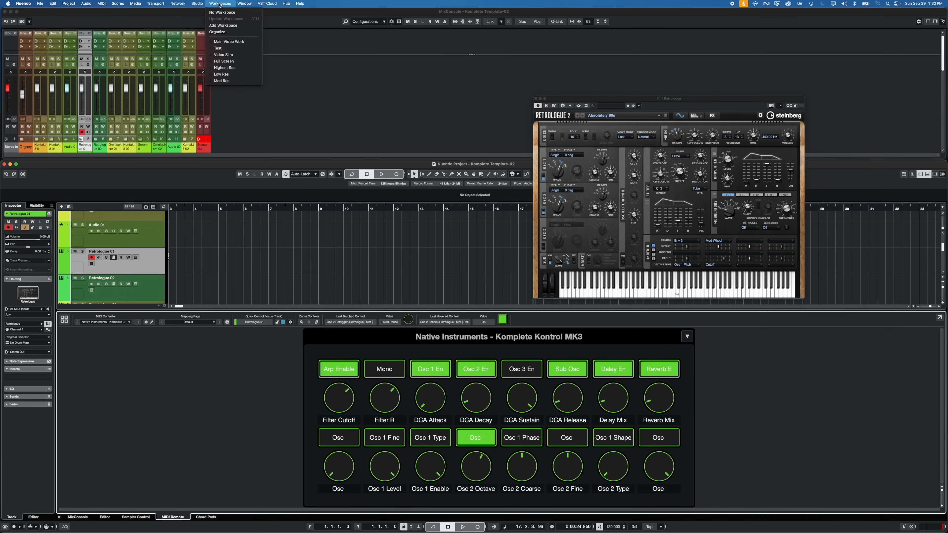
left_click(197, 3)
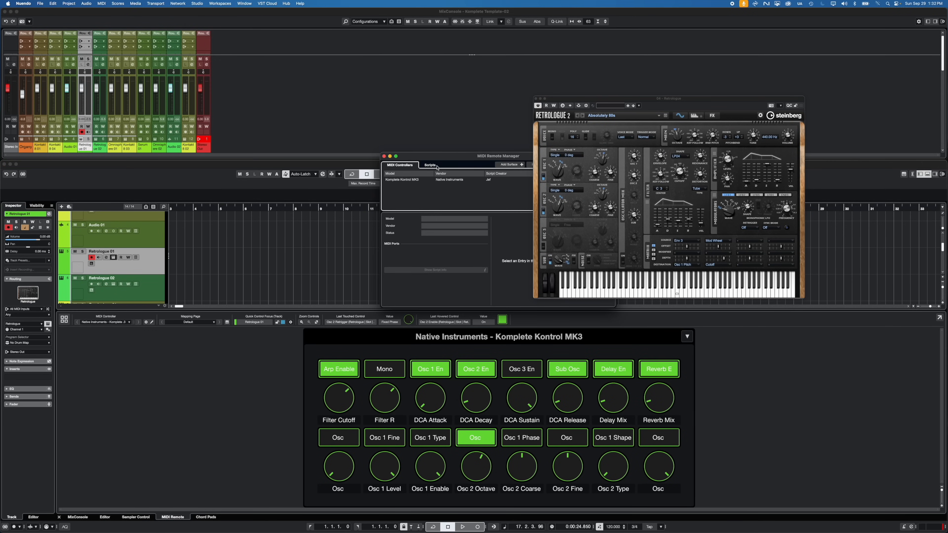
left_click_drag(448, 156, 371, 319)
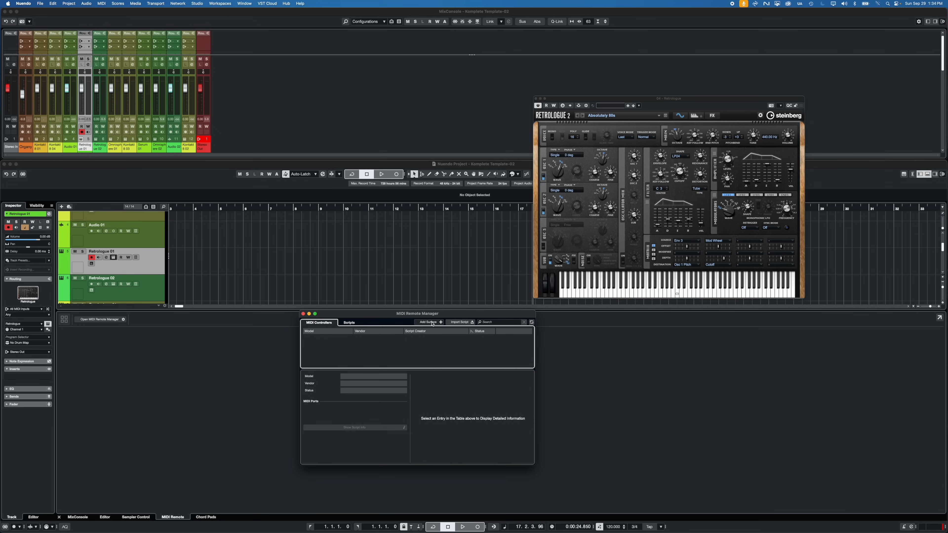
left_click(429, 322)
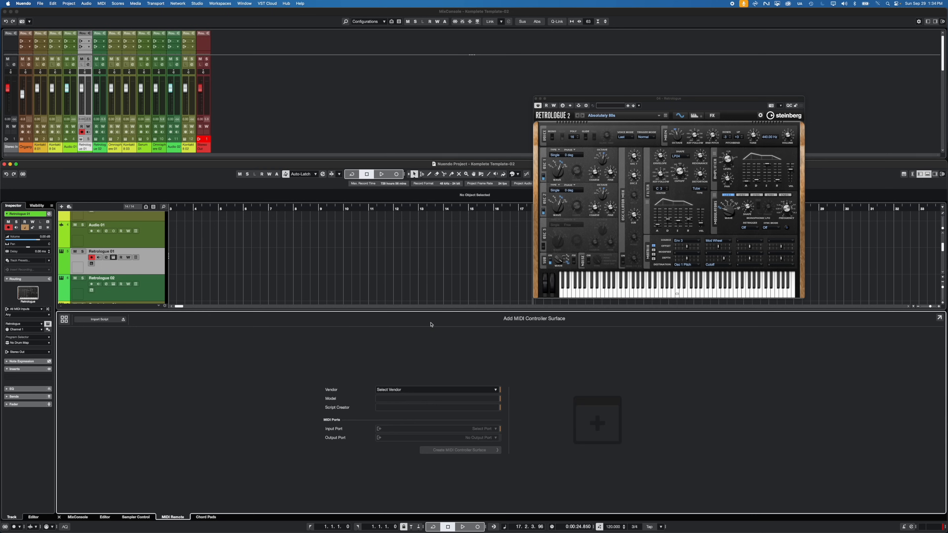
Set the new surface's vendor to Native Instruments and model to Kom Kon MK3, and enter the script creator's name.
left_click(495, 390)
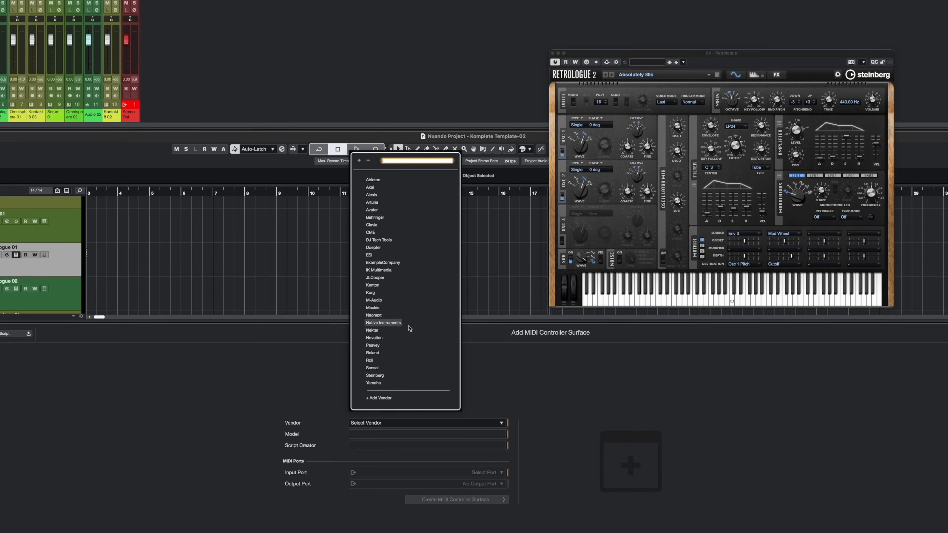
left_click(399, 324)
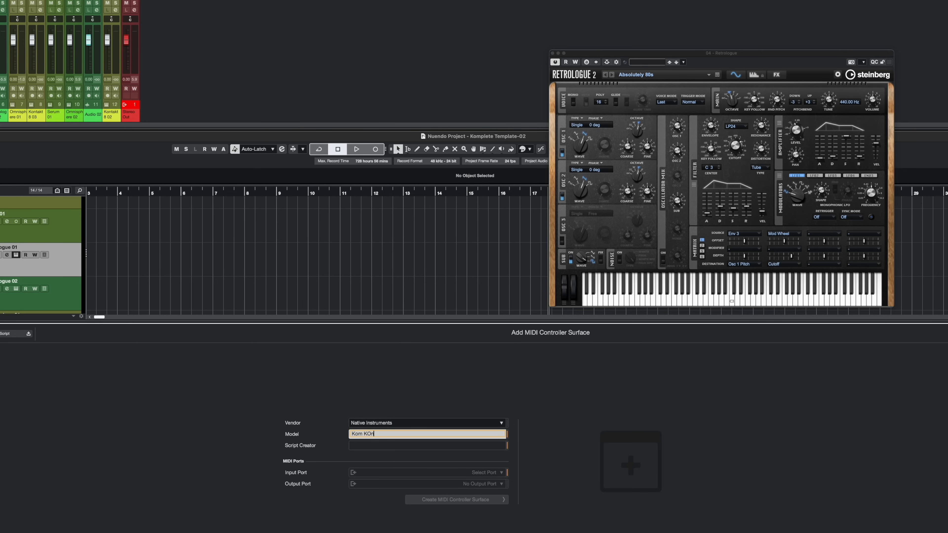
type("Kom Kon MK")
type("3")
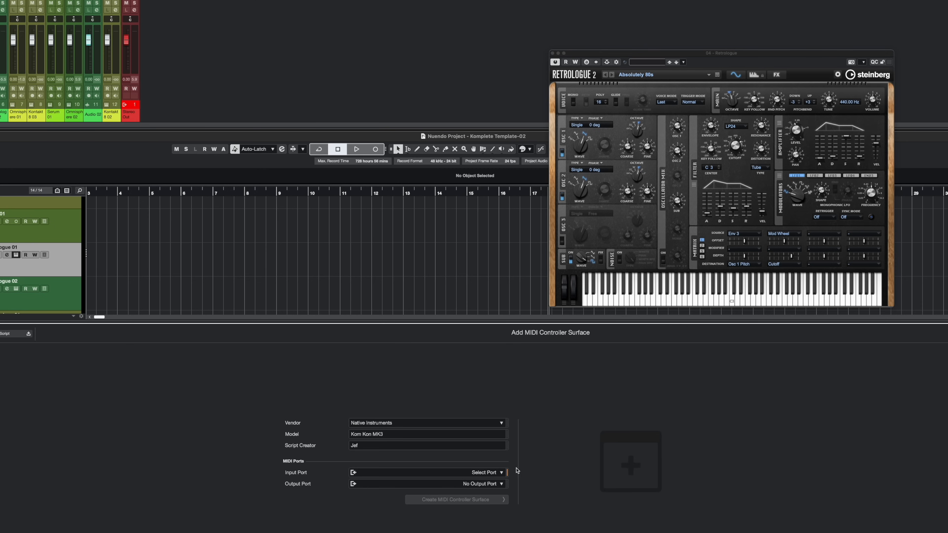
Assign KONTROL S61 MK3 Main as the input and output port and create the MIDI controller surface.
left_click(503, 472)
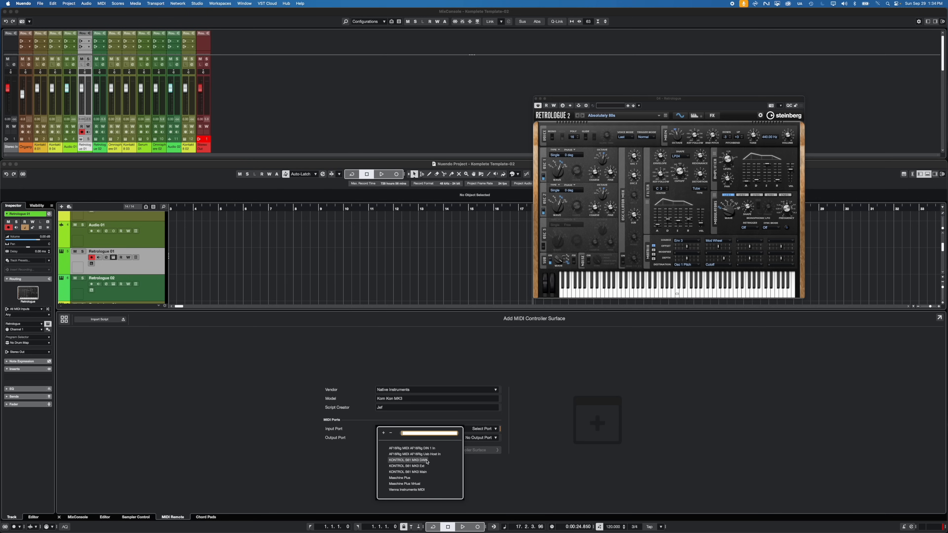
left_click(408, 472)
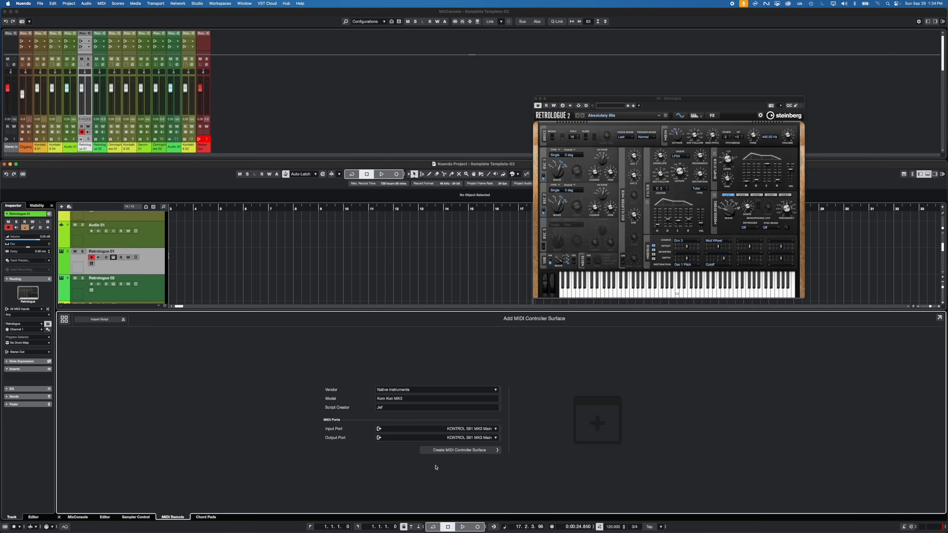
left_click(496, 438)
left_click(526, 433)
left_click(449, 451)
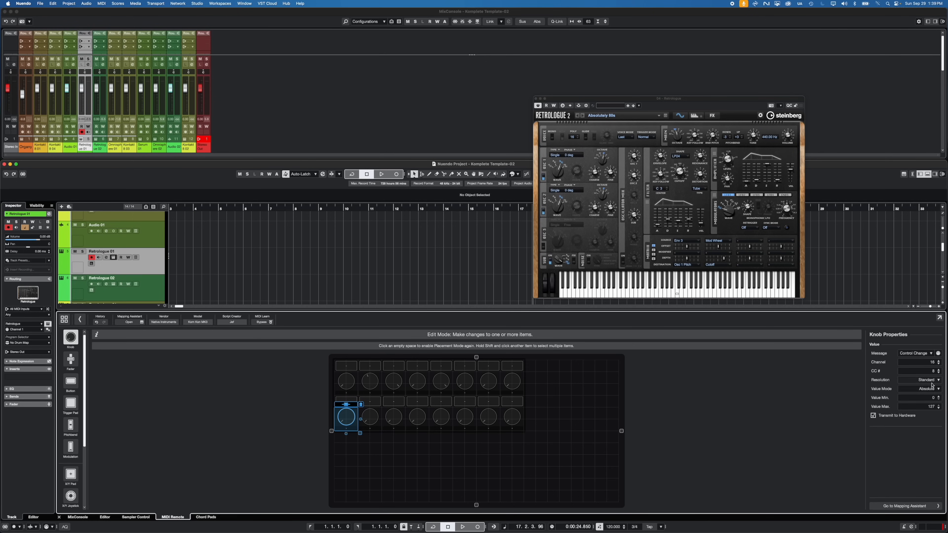
Set the value mode of the second-row knobs and leave the surface editor for the finished controller surface.
left_click(939, 389)
left_click(929, 408)
left_click(938, 389)
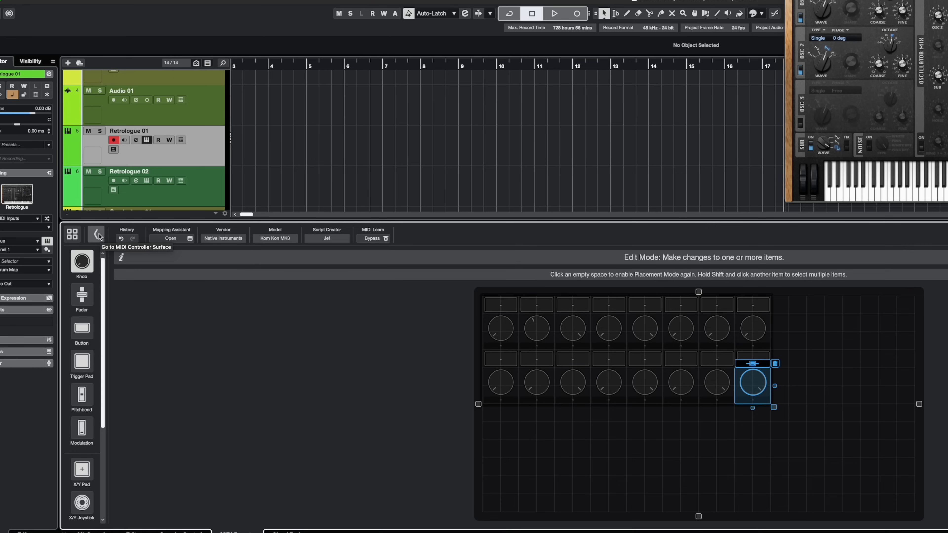
left_click(98, 235)
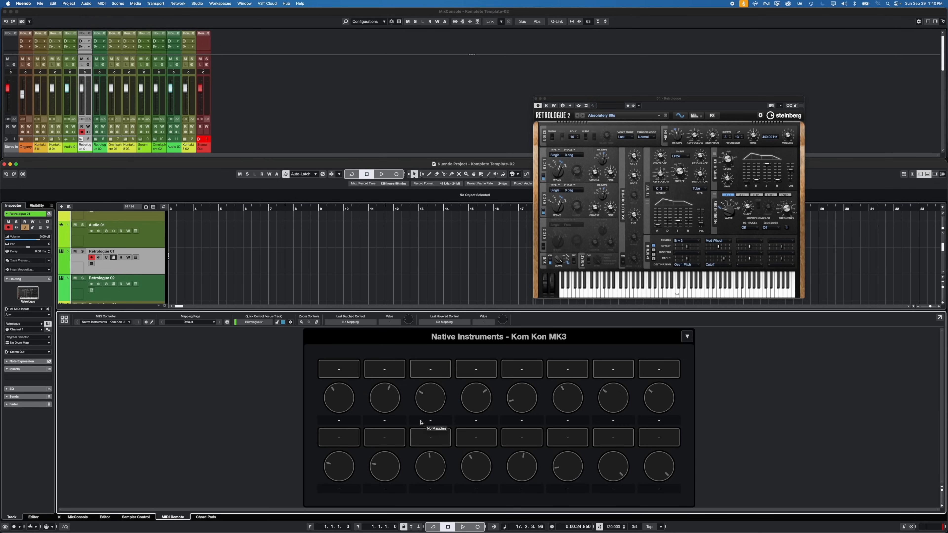
Open the Remote Control Editor for Retrologue and place its window beside the plug-in.
left_click_drag(616, 99, 555, 76)
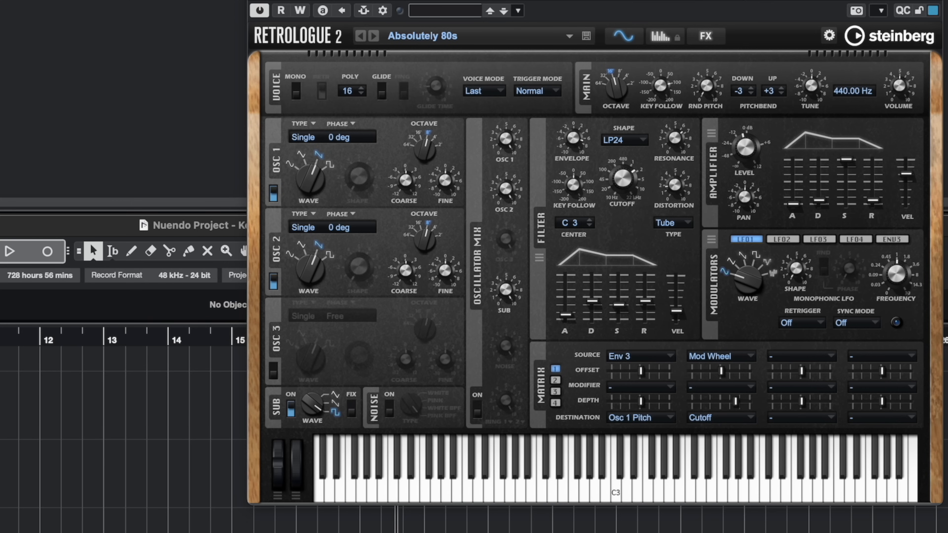
left_click_drag(739, 0, 645, 15)
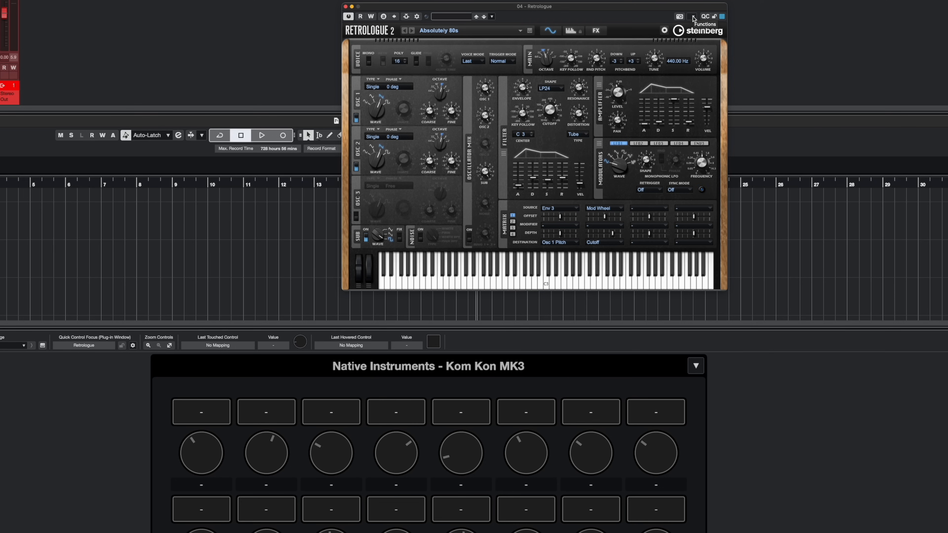
left_click(786, 37)
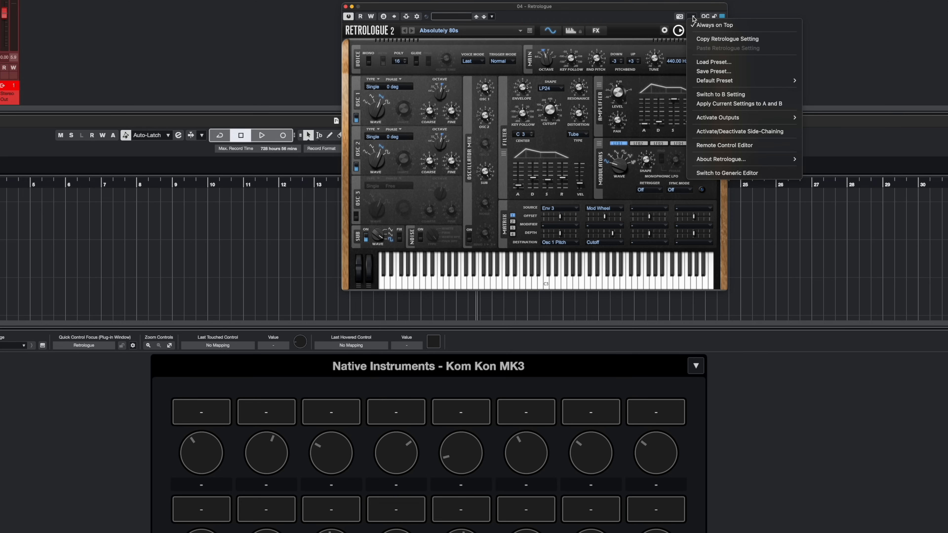
left_click(744, 146)
left_click_drag(845, 46, 618, 85)
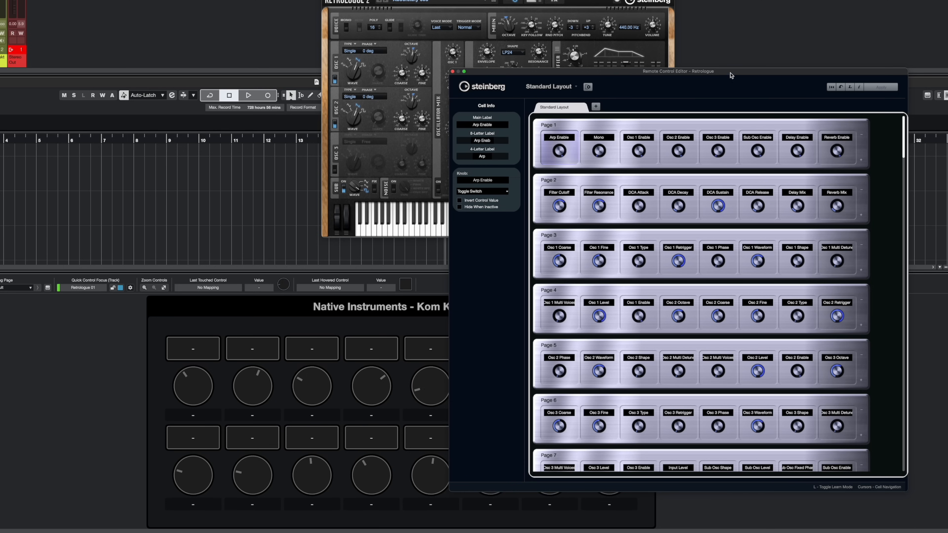
left_click_drag(731, 73, 796, 0)
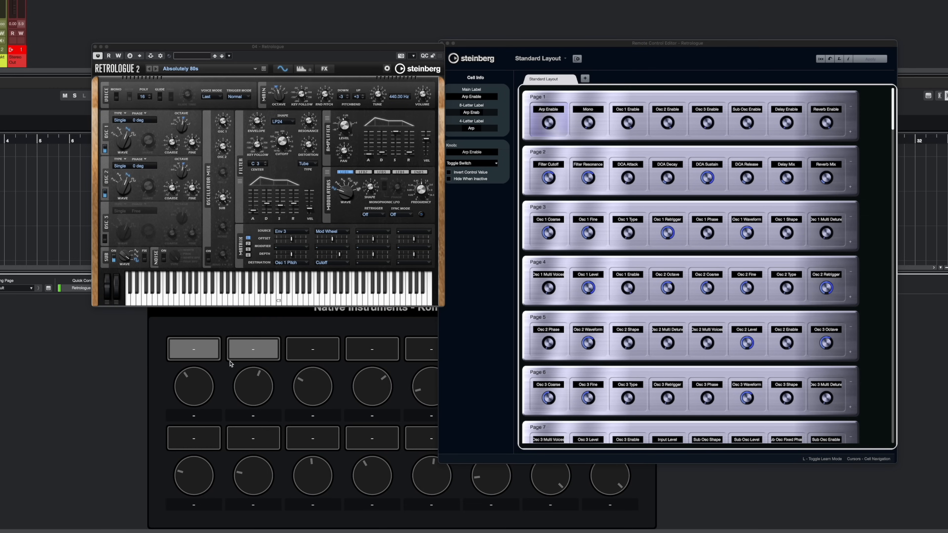
Open the Mapping Assistant for the surface's first button and show the Functions Browser.
double_click(195, 351)
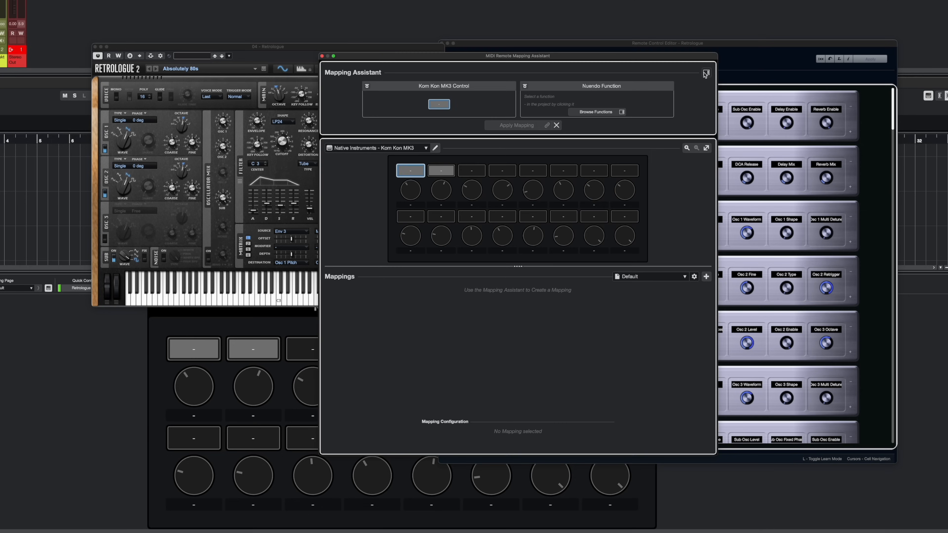
left_click(706, 73)
left_click_drag(584, 62, 511, 67)
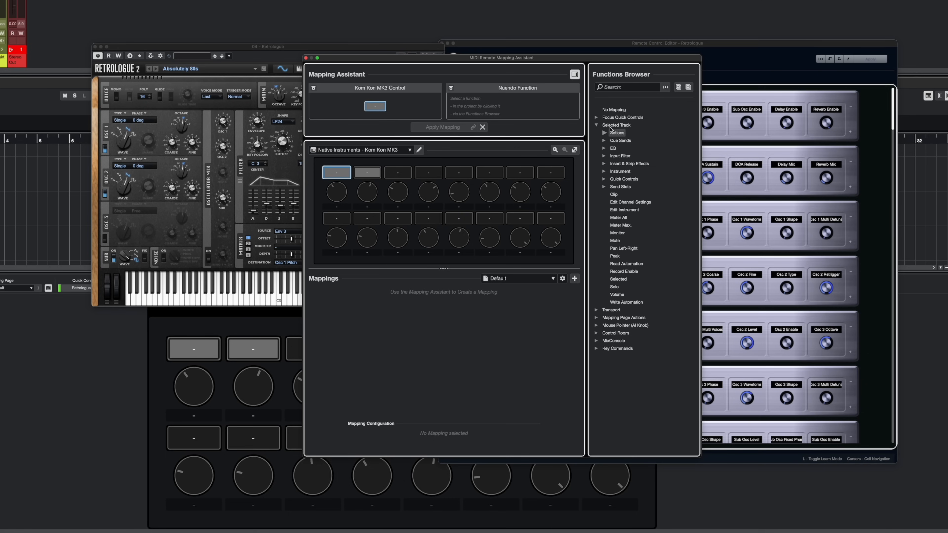
Set the parameter value count of the selected track's instrument parameter bank to 65.
left_click(597, 126)
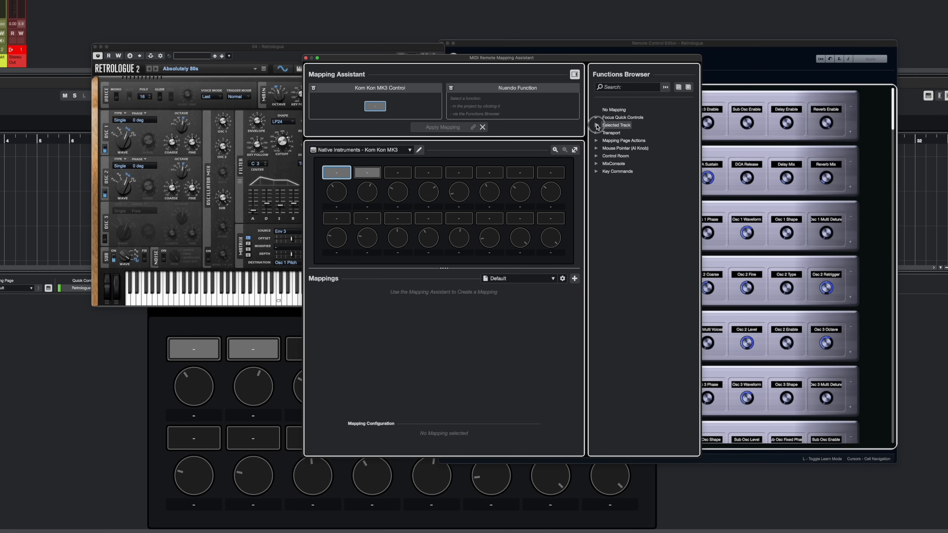
left_click(597, 125)
left_click(604, 171)
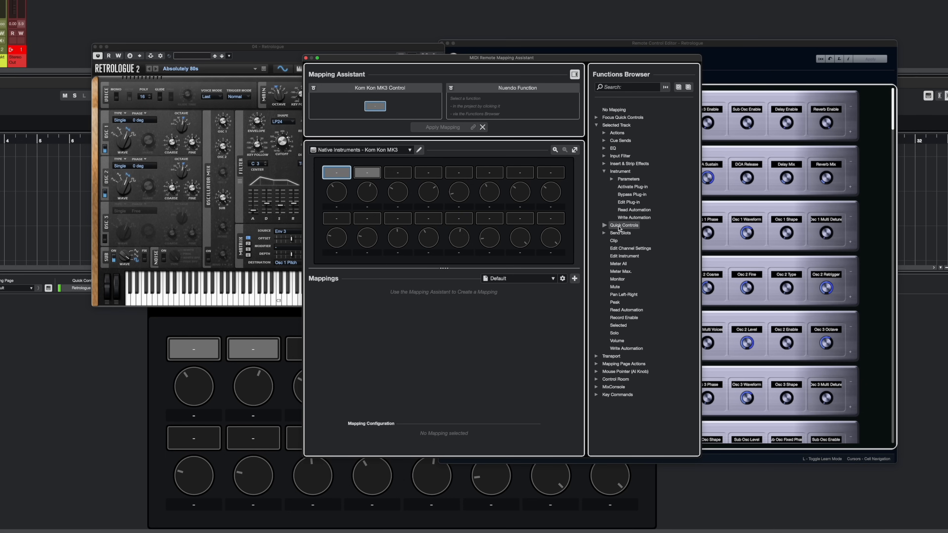
left_click(612, 180)
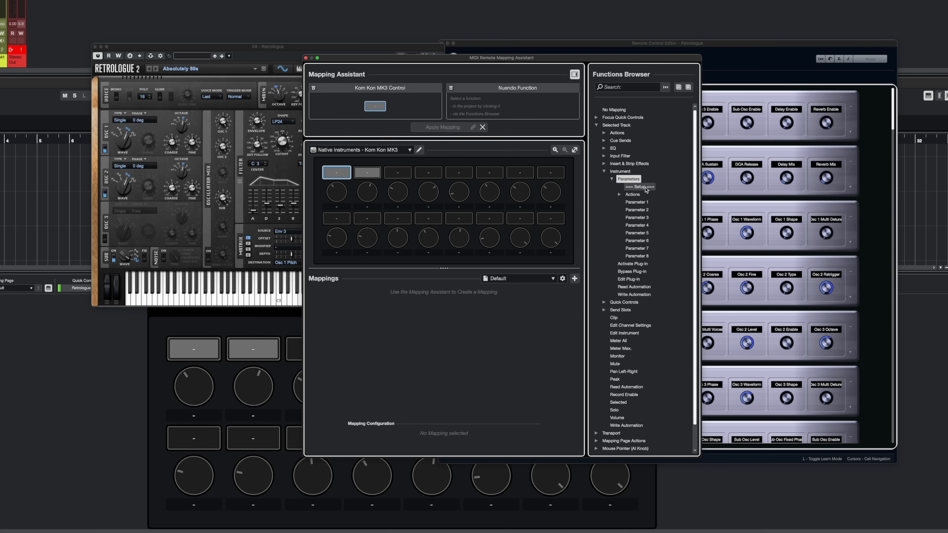
left_click(646, 188)
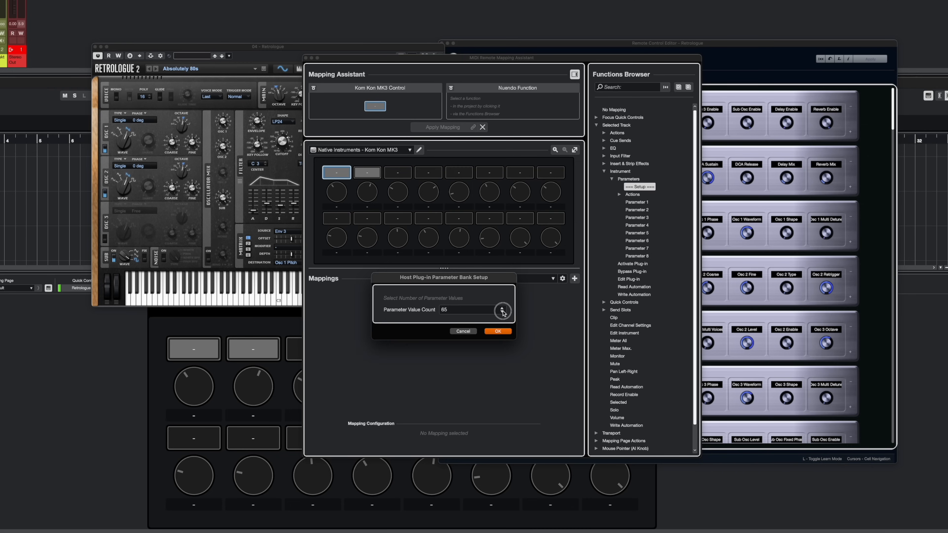
left_click(499, 331)
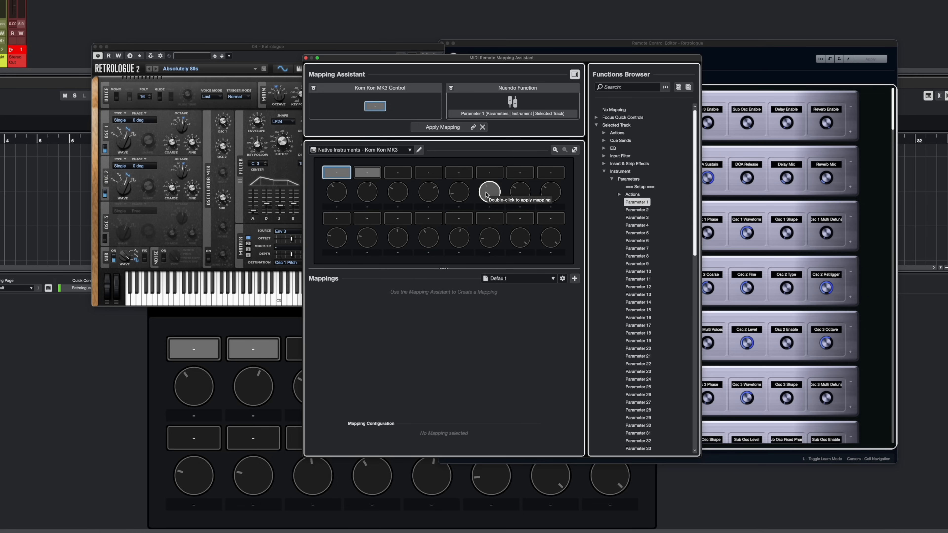
Map the first button to instrument Parameter 1 and arrange the mapping, plug-in and Remote Control Editor windows side by side.
double_click(340, 173)
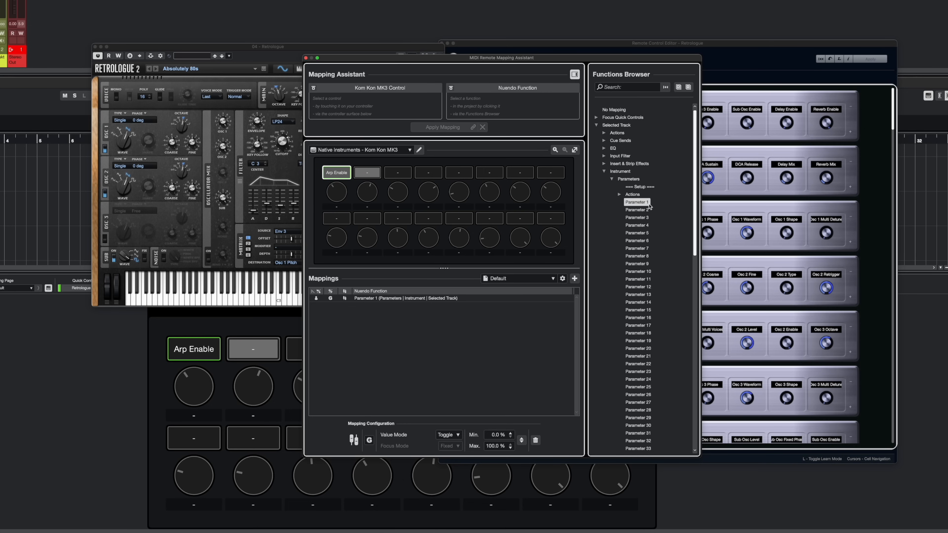
left_click(756, 51)
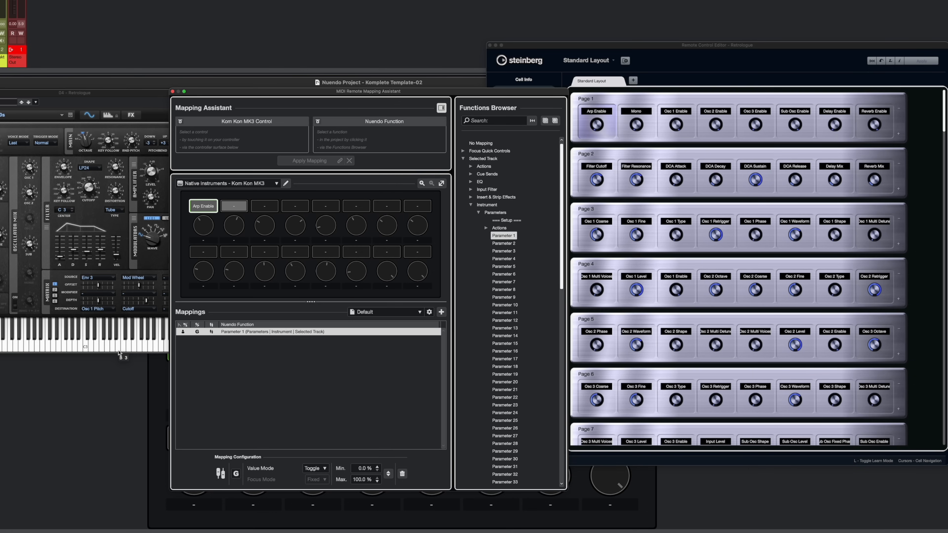
left_click(131, 419)
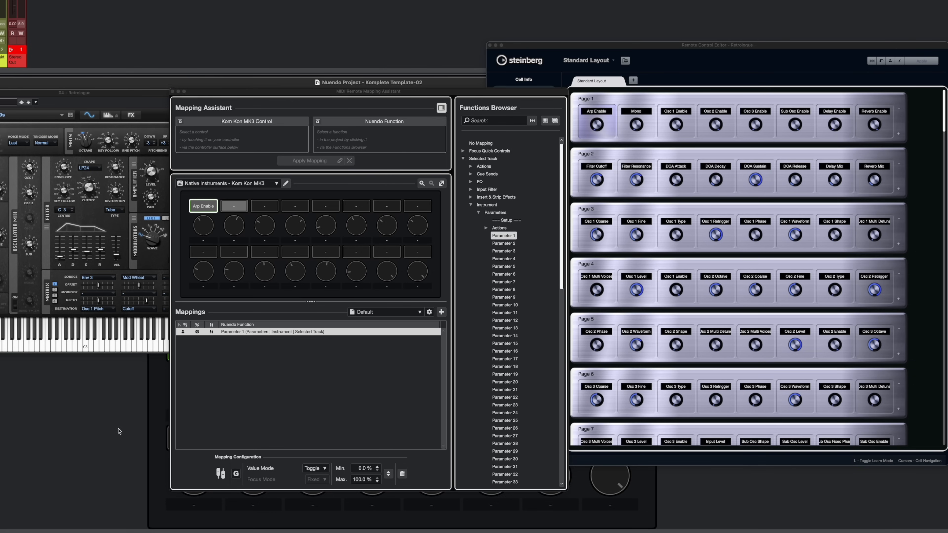
Map the remaining buttons of the upper row, in order, to instrument parameters 2 through 8.
left_click(242, 208)
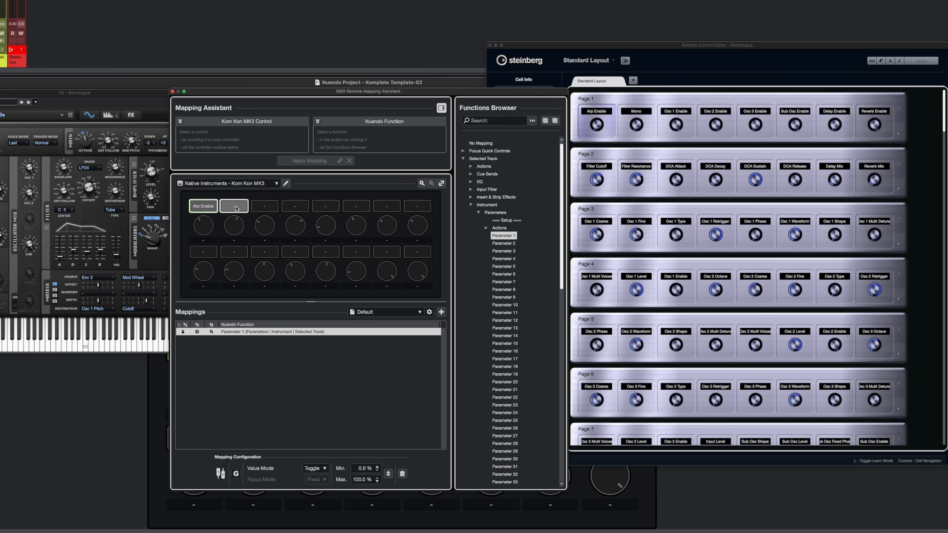
left_click(509, 245)
double_click(510, 245)
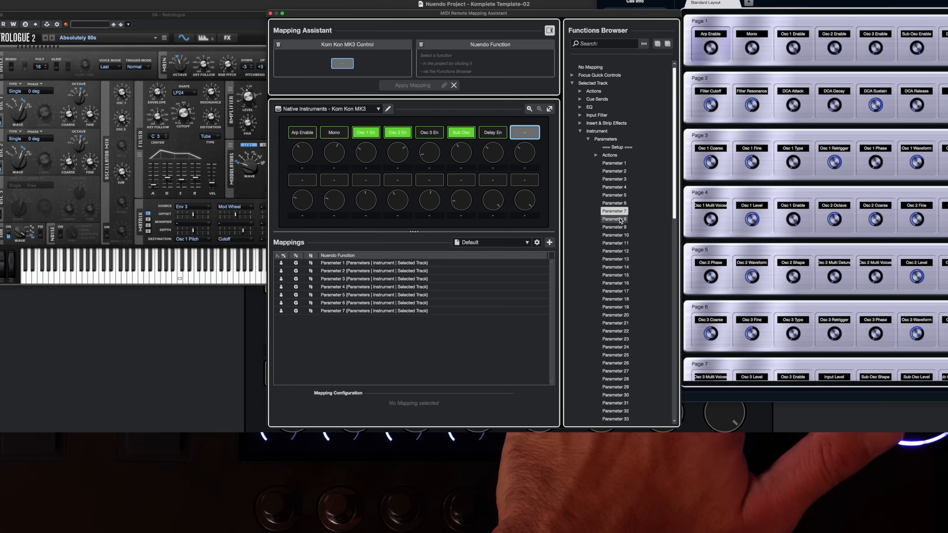
left_click(618, 220)
double_click(618, 220)
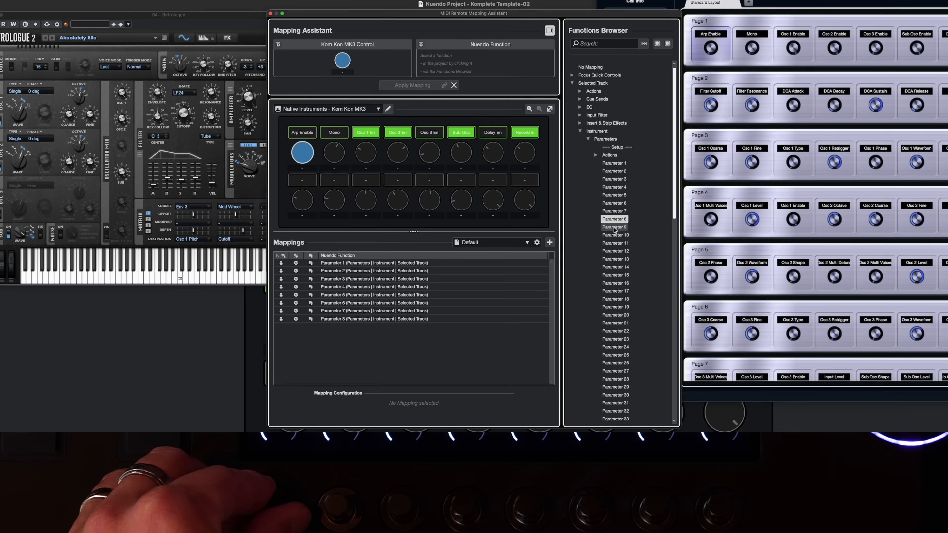
Map the upper-row knobs in order, starting with the first, to the instrument parameters from Parameter 9 through Parameter 14.
double_click(615, 227)
left_click(619, 238)
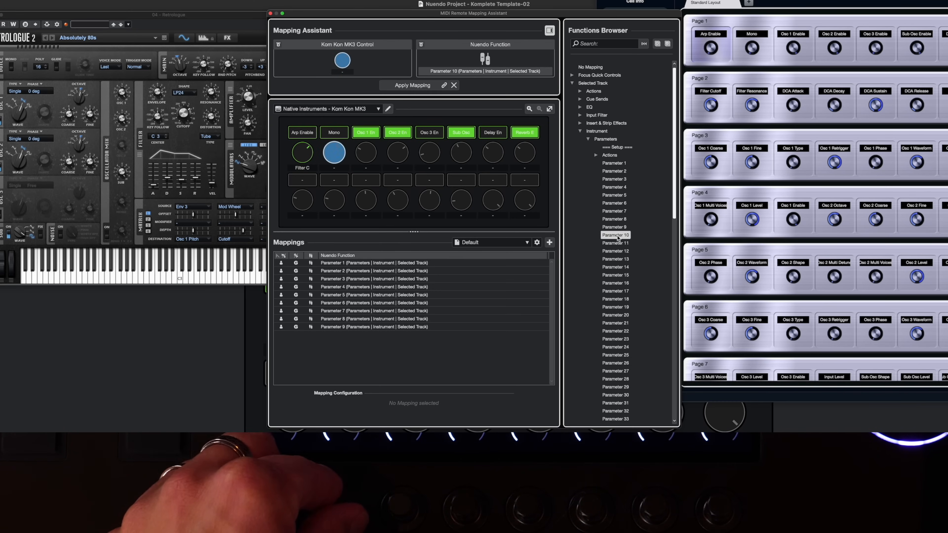
left_click(618, 246)
double_click(618, 247)
left_click(618, 252)
double_click(618, 253)
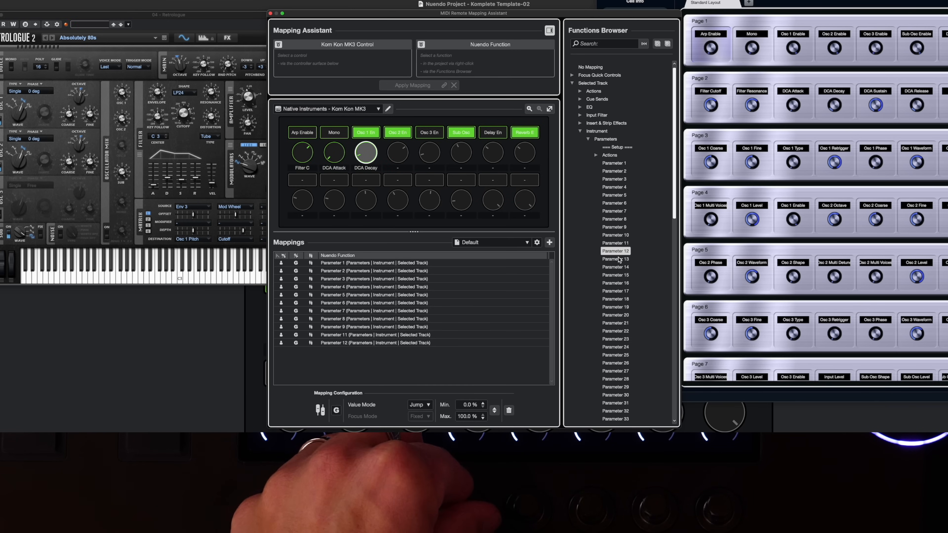
left_click(618, 259)
double_click(619, 259)
left_click(619, 267)
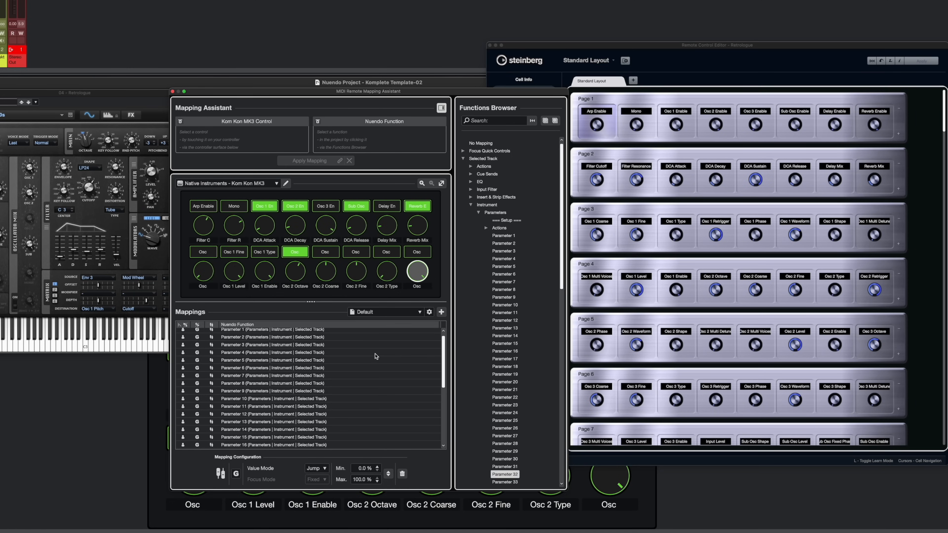
Review the list of instrument parameter mappings in the Mapping Assistant.
scroll(375, 357, "down", 5)
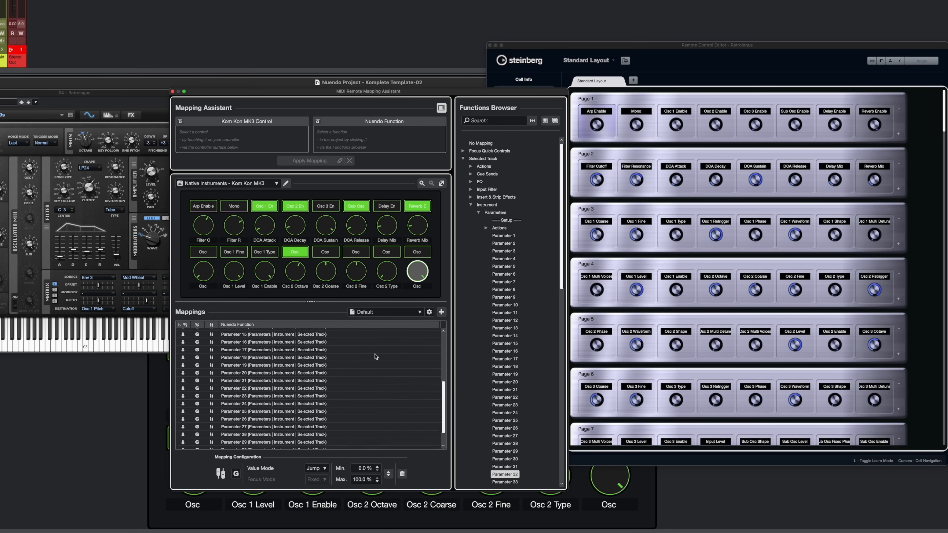
scroll(376, 357, "up", 5)
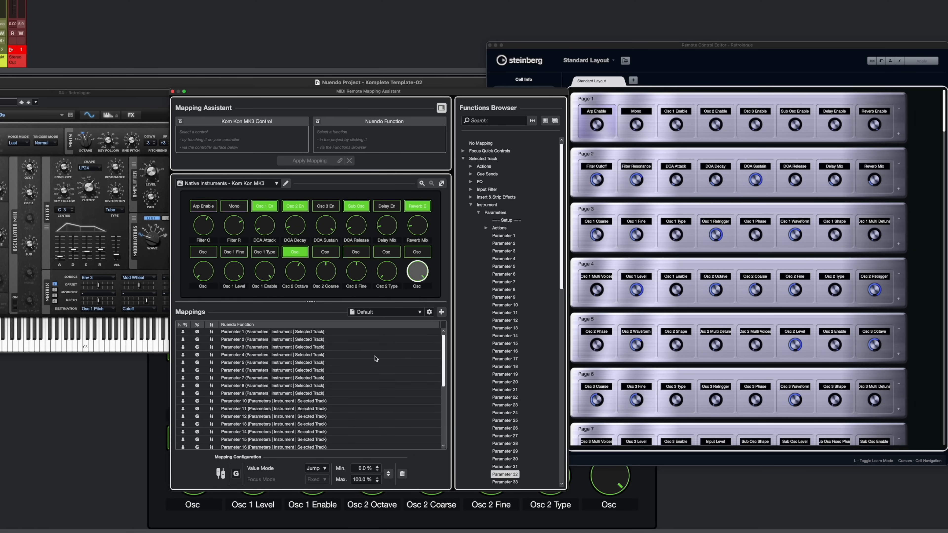
Check the rest of the mappings list through Parameter 32, and close the Mapping Assistant and Remote Control Editor.
scroll(246, 345, "down", 5)
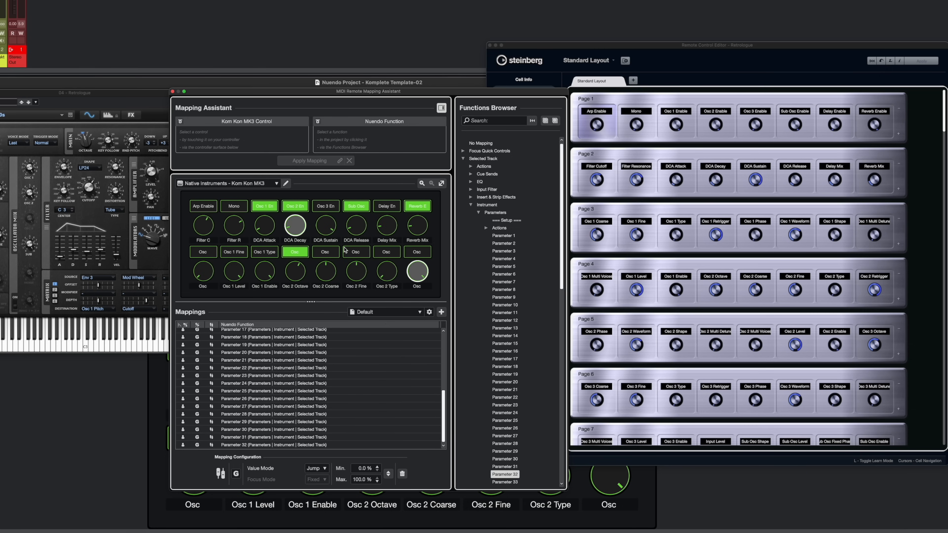
left_click(173, 91)
left_click_drag(176, 91, 332, 90)
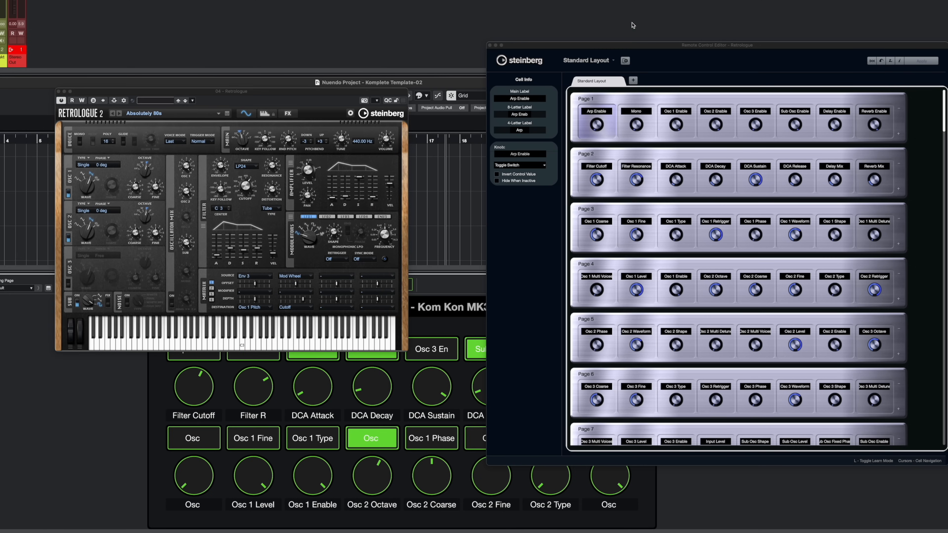
left_click_drag(658, 45, 639, 49)
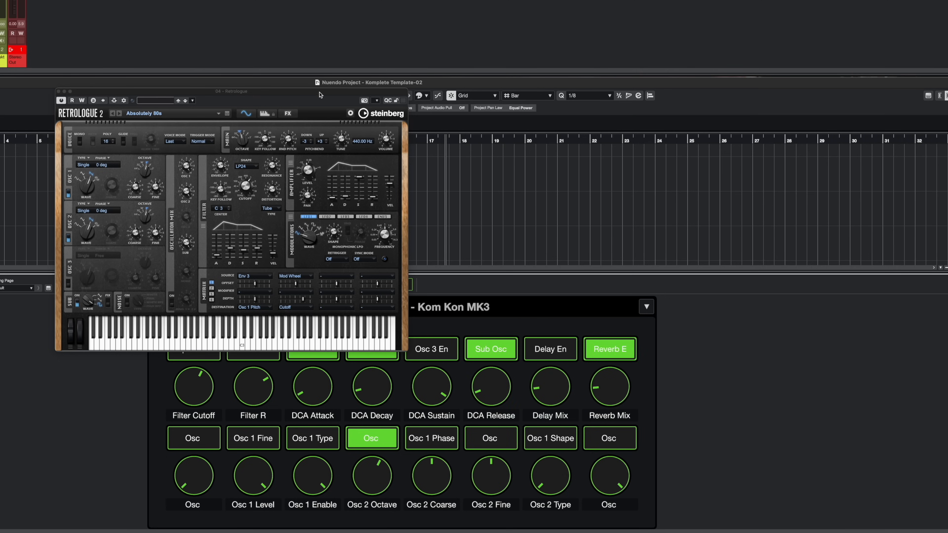
Reposition the Retrologue plug-in window and open the Remote Control Editor for the instrument.
left_click_drag(320, 95, 466, 93)
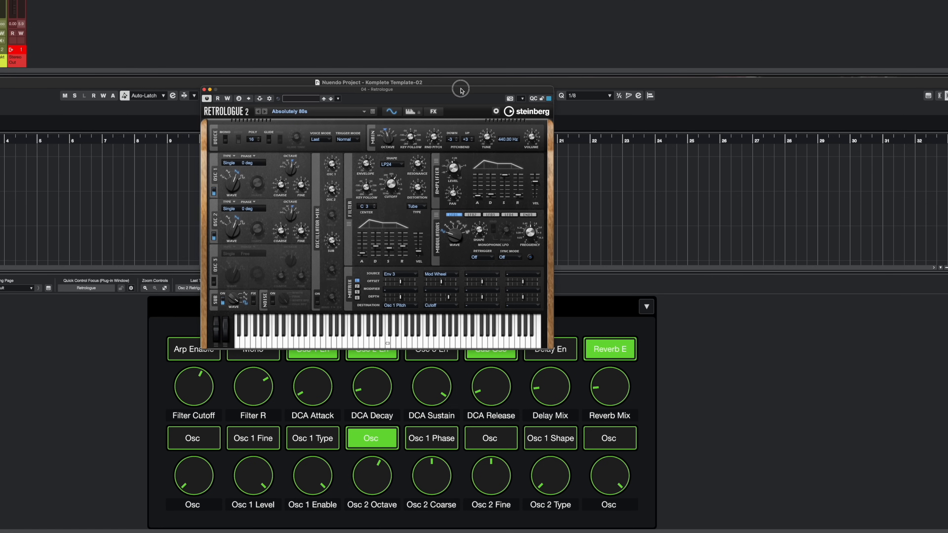
left_click(522, 99)
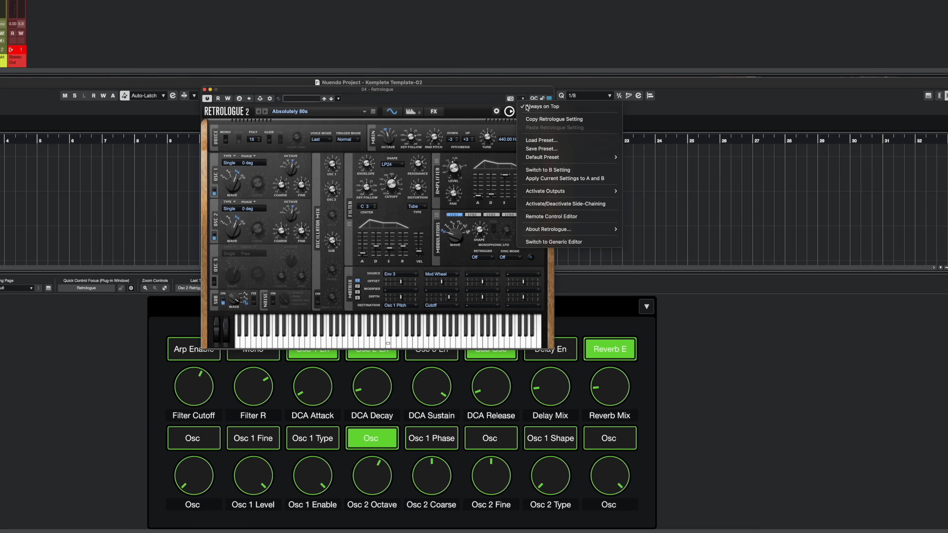
left_click(568, 217)
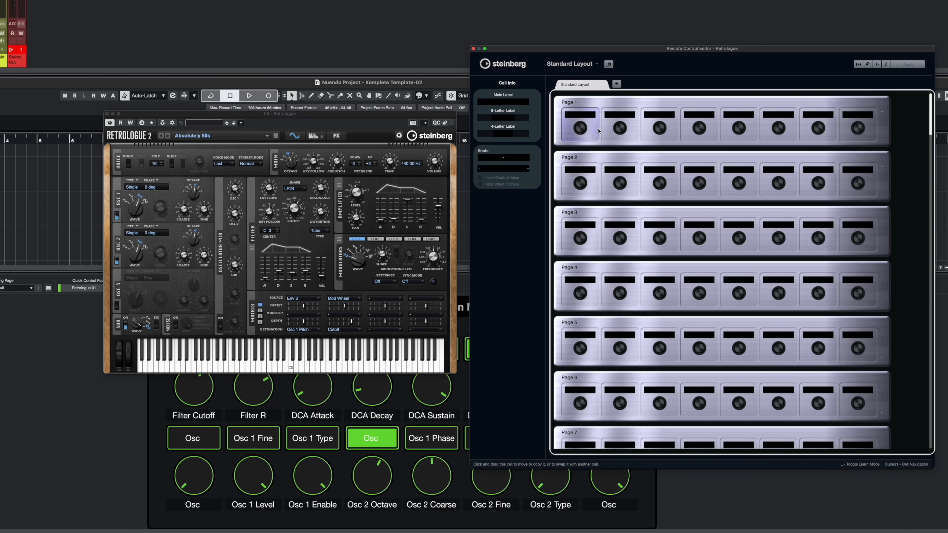
Find the "arp" parameters, assign Arp Enable to the first knob of Page 1 and apply the layout.
left_click(503, 158)
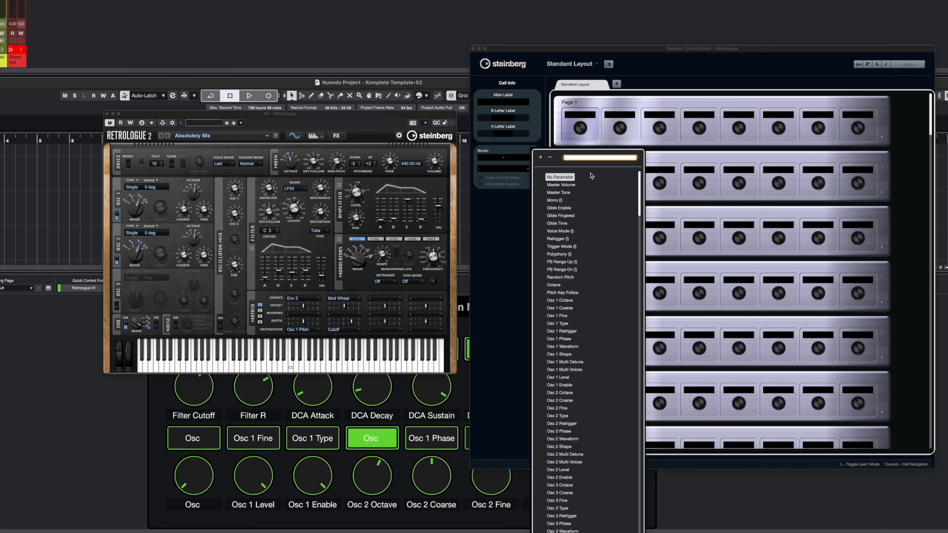
type("arp")
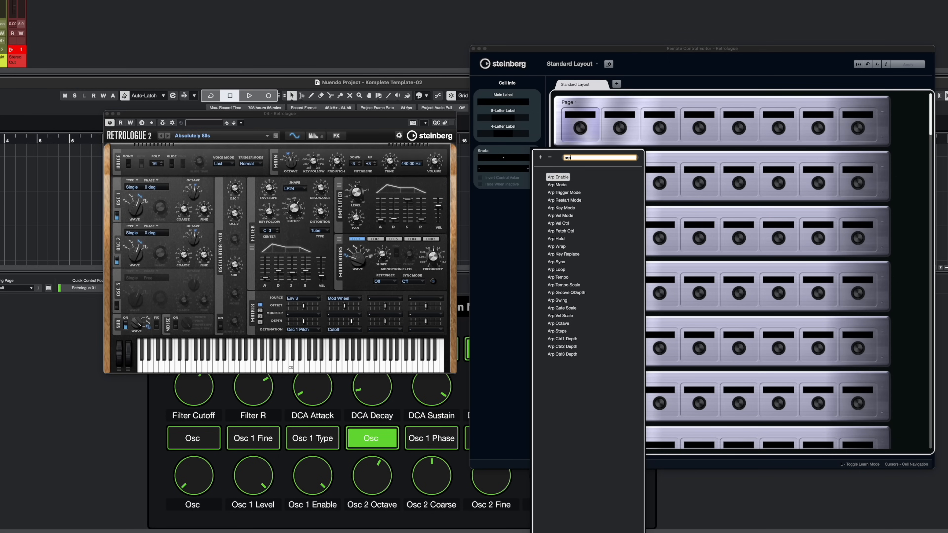
left_click(589, 178)
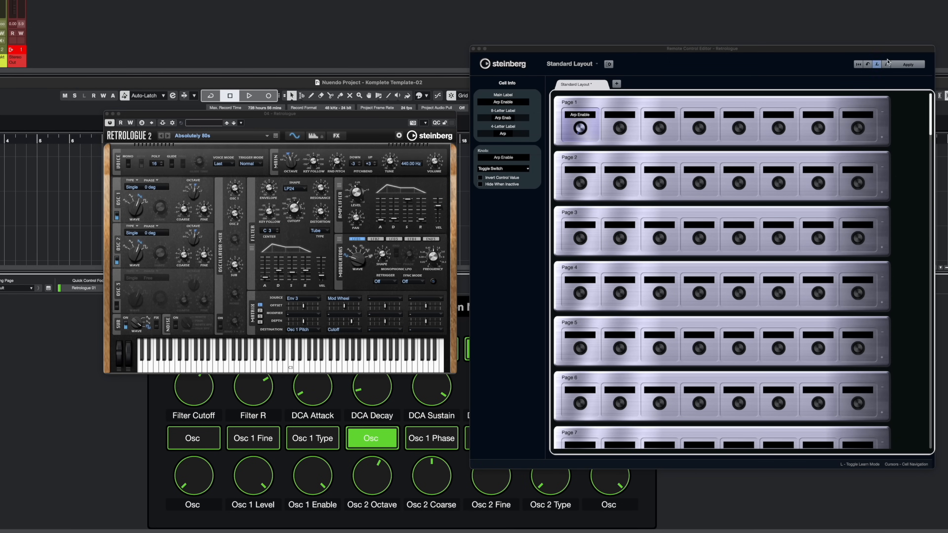
left_click(900, 64)
Uncover the MIDI Remote surface and show Retrologue's arpeggiator page to check the Arp Enable button.
left_click(80, 118)
left_click_drag(155, 111, 115, 1)
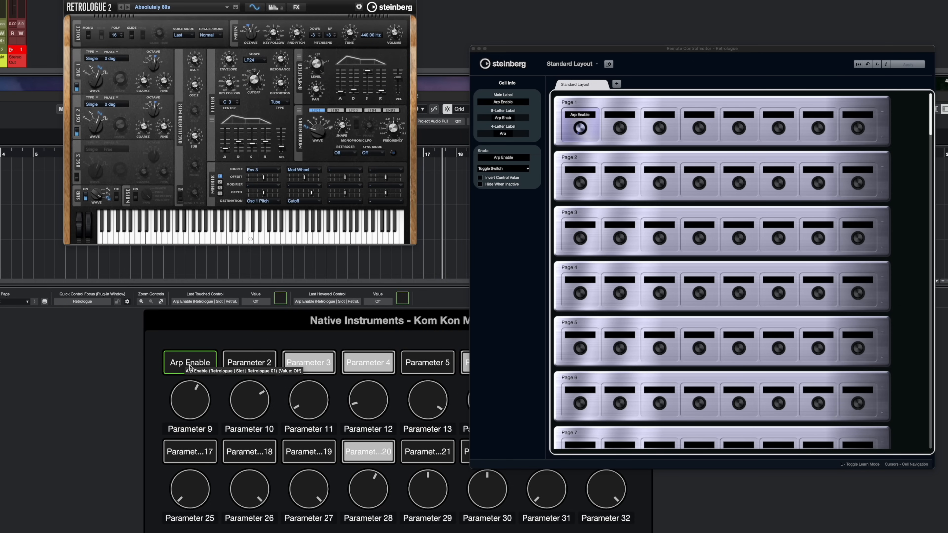
left_click(273, 7)
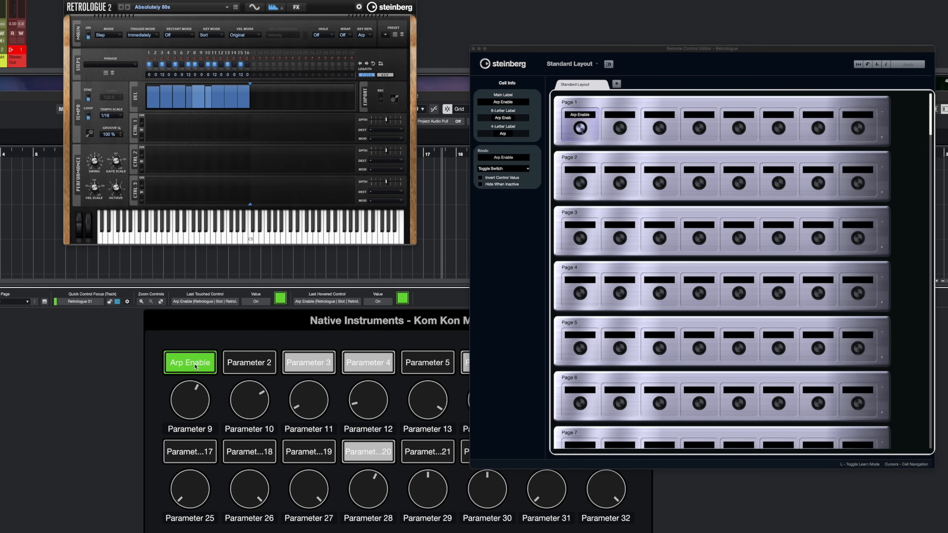
Open the Mapping Assistant from the Arp Enable button and inspect the Value Mode options for the Parameter 1 through 8 mappings.
double_click(209, 363)
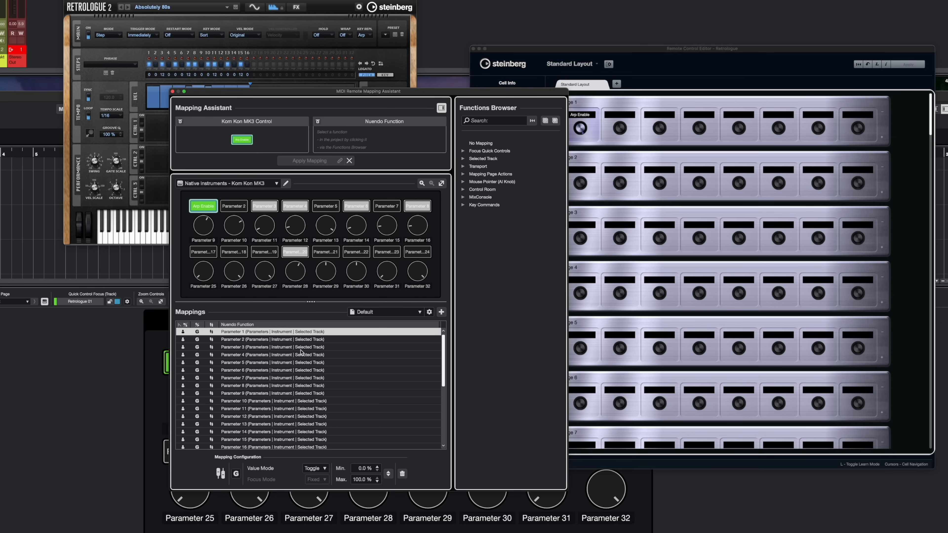
left_click(309, 340)
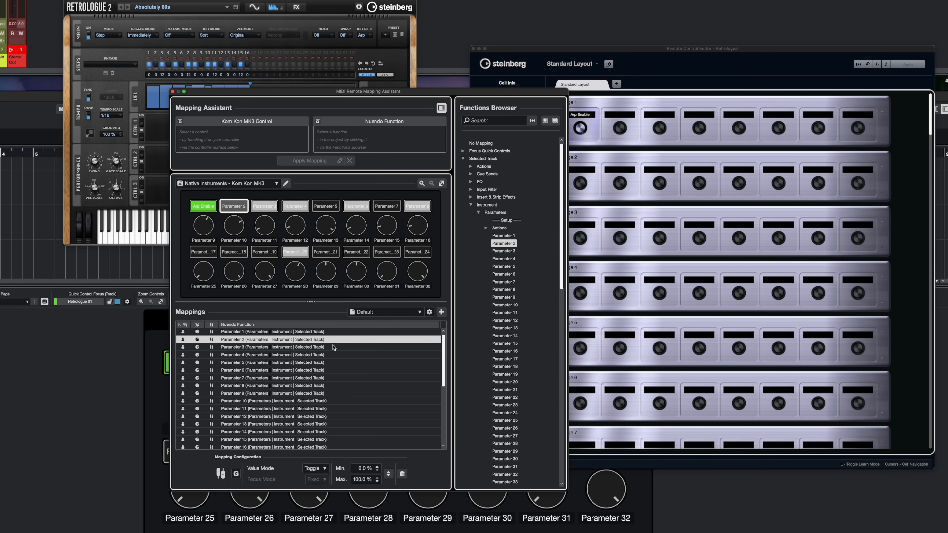
left_click(332, 348)
left_click(333, 355)
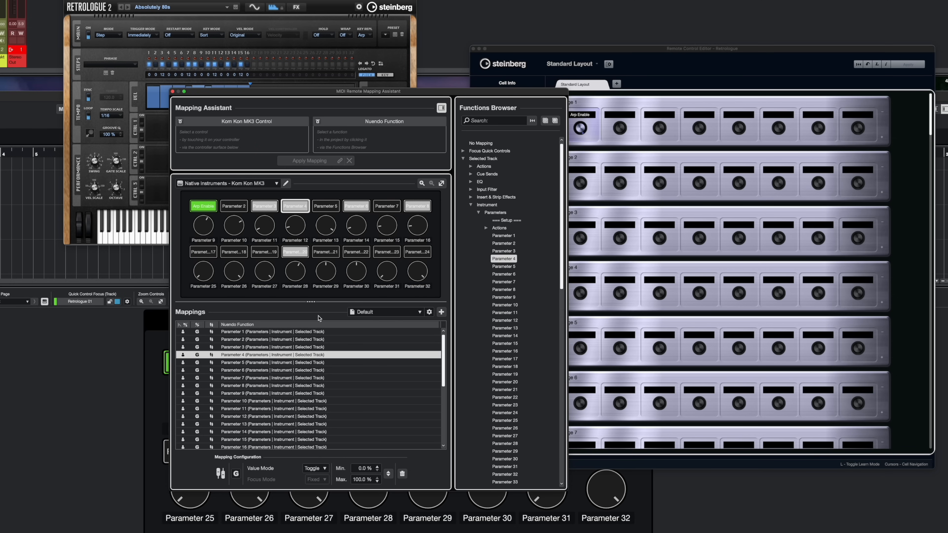
left_click(306, 332)
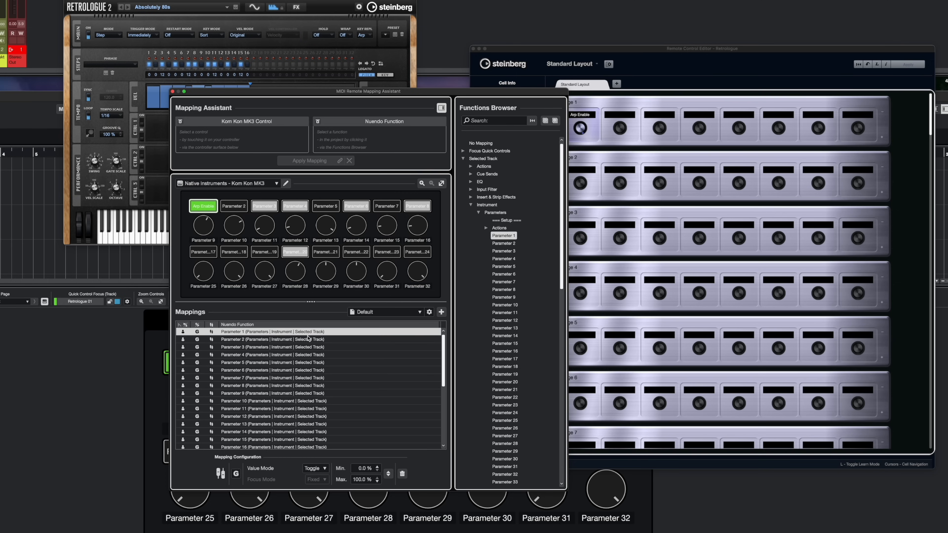
left_click(306, 386, "shift")
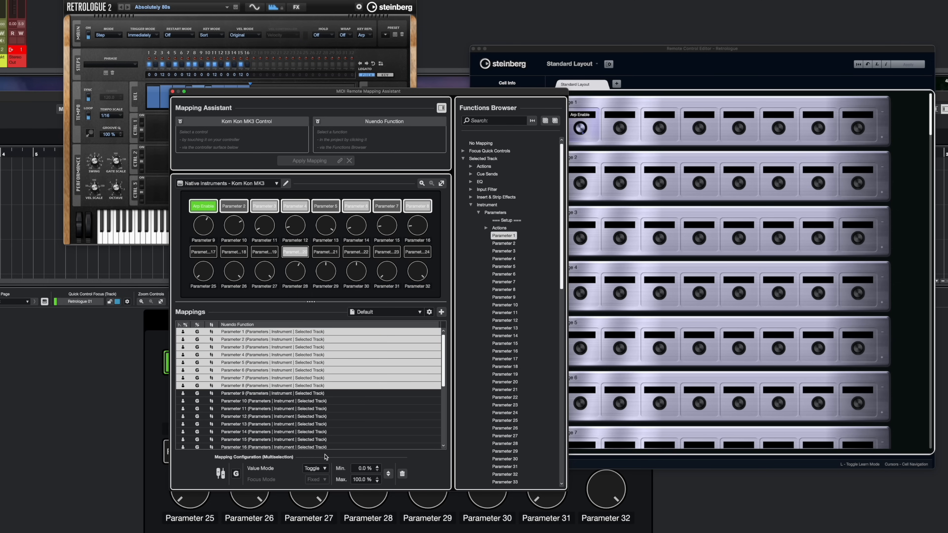
left_click(325, 470)
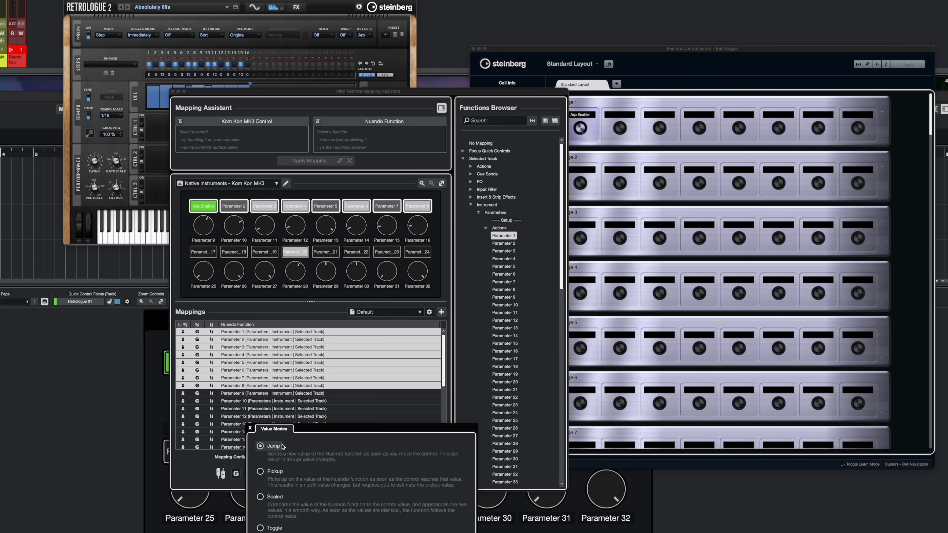
left_click(249, 428)
Select the Parameter 9 through 32 mappings together, check their Value Mode and close the Mapping Assistant.
left_click(296, 394)
scroll(343, 413, "down", 5)
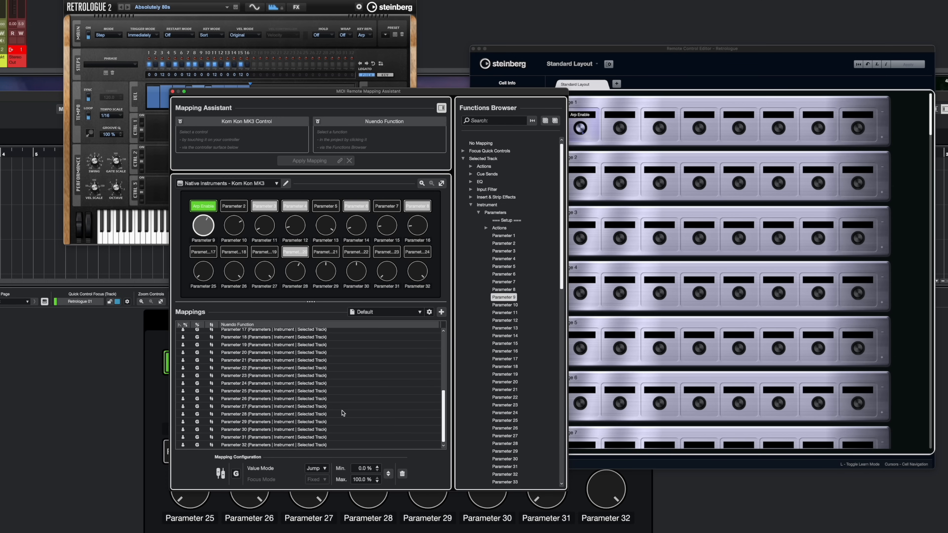
left_click(305, 445, "shift")
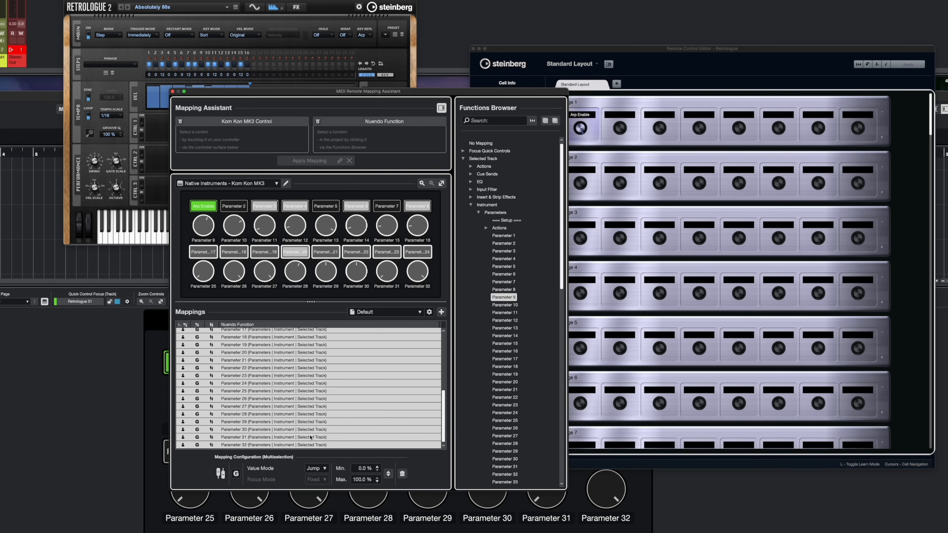
left_click(325, 470)
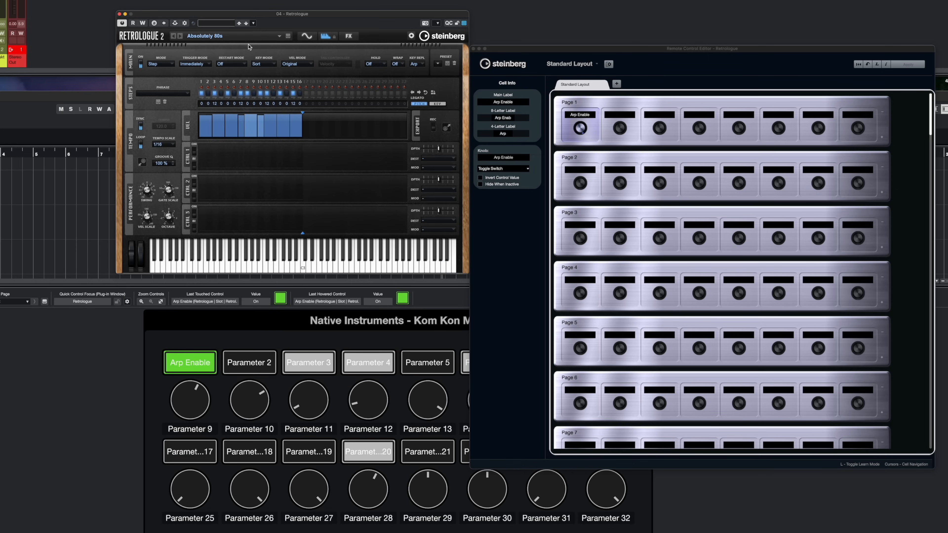
Use Learn mode to assign Retrologue's Mono switch to the second knob of Page 1 and apply the layout.
left_click(307, 35)
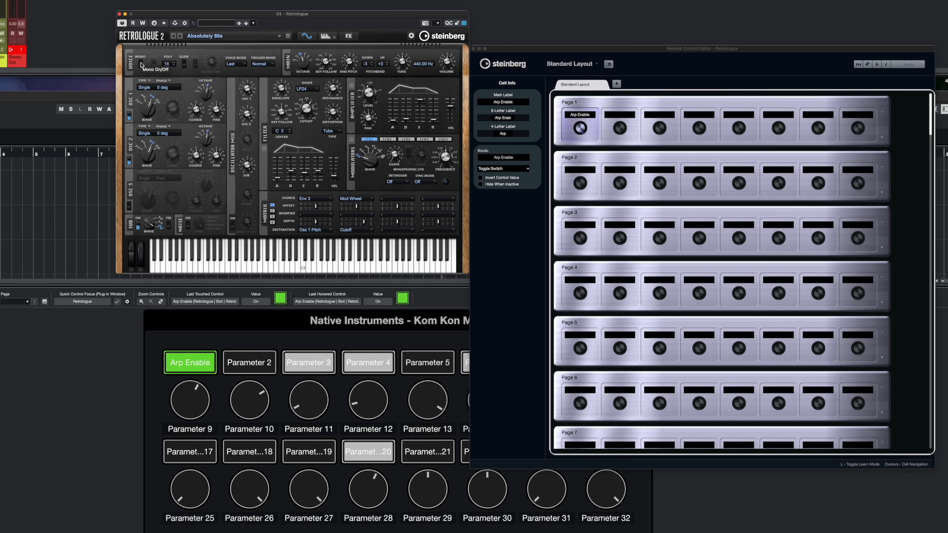
left_click(625, 140)
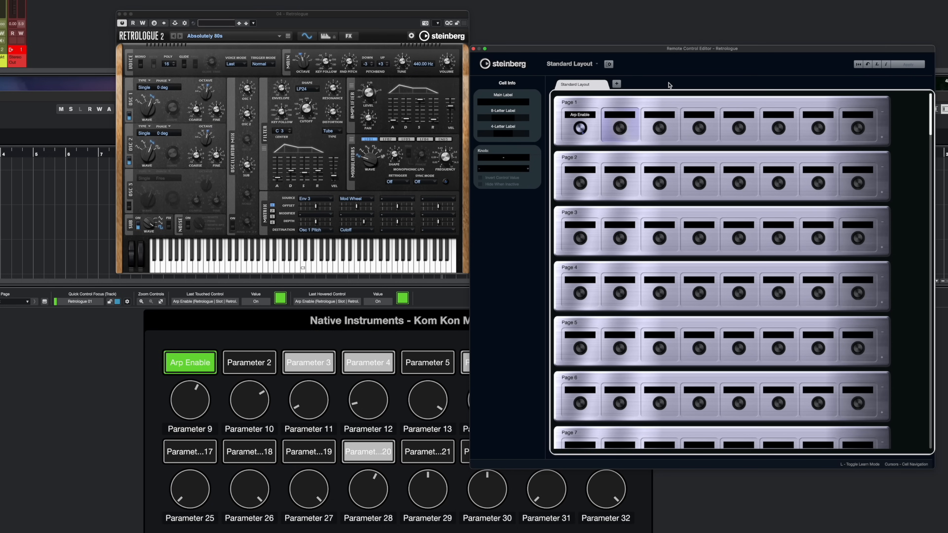
left_click(508, 158)
left_click(900, 100)
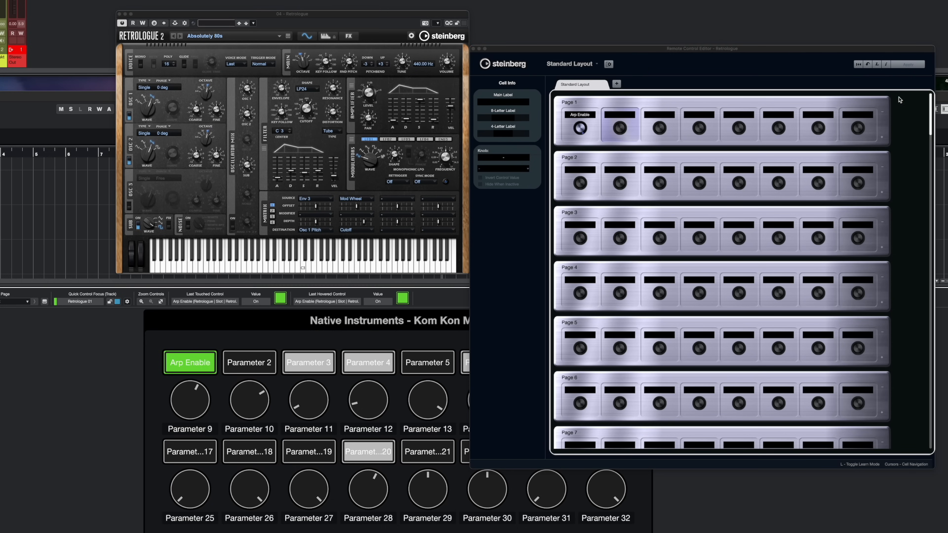
left_click(878, 65)
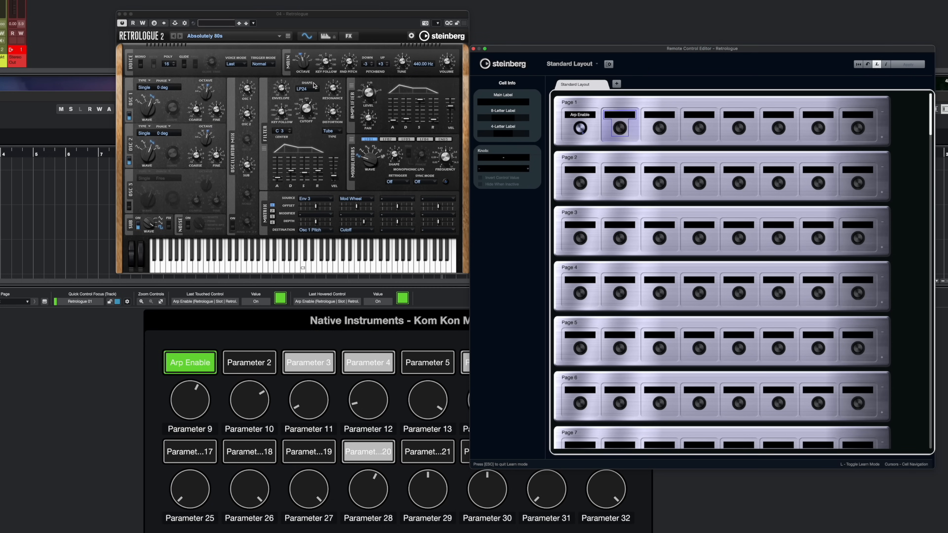
left_click(140, 65)
key("Escape")
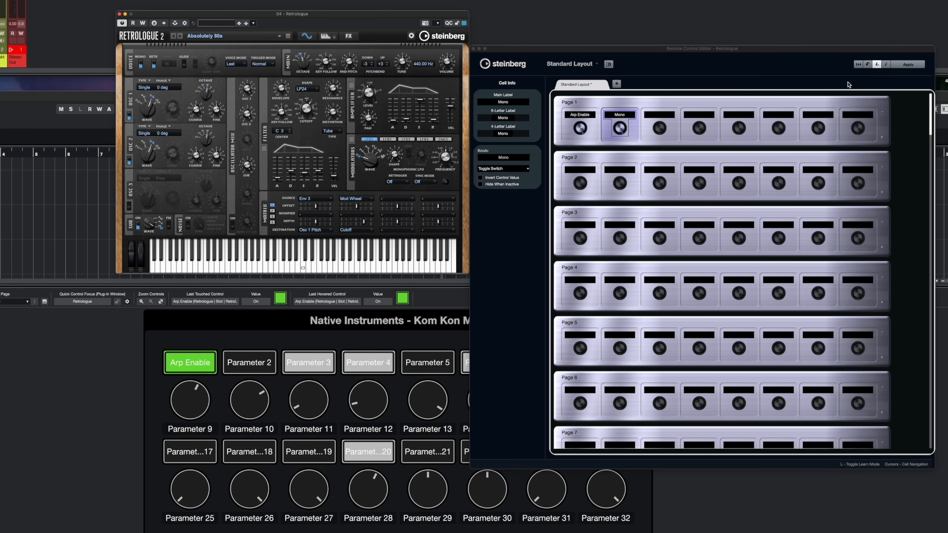
left_click(908, 64)
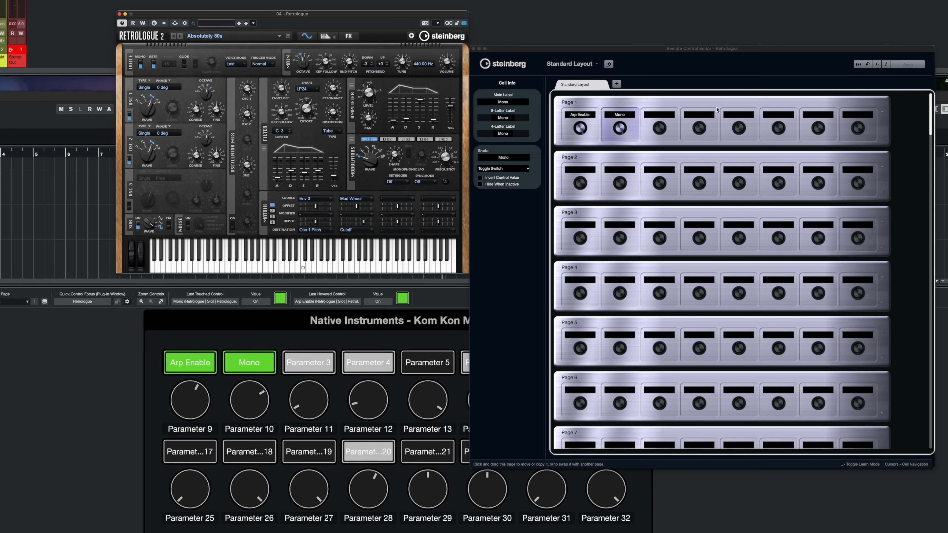
Learn Osc 1 Enable, Osc 2 Enable, Osc 3 Enable and Sub Osc Enable onto the third through sixth knobs of Page 1.
left_click(668, 134)
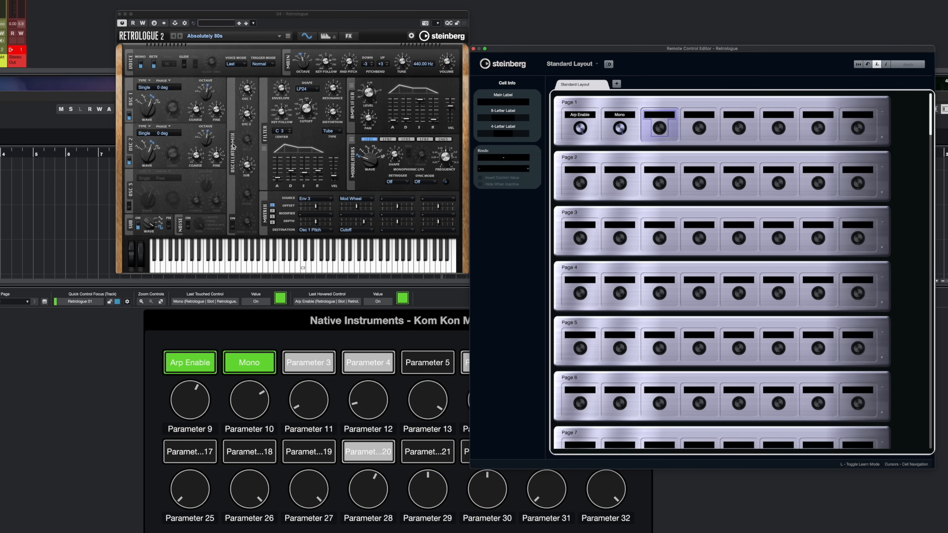
left_click(758, 200)
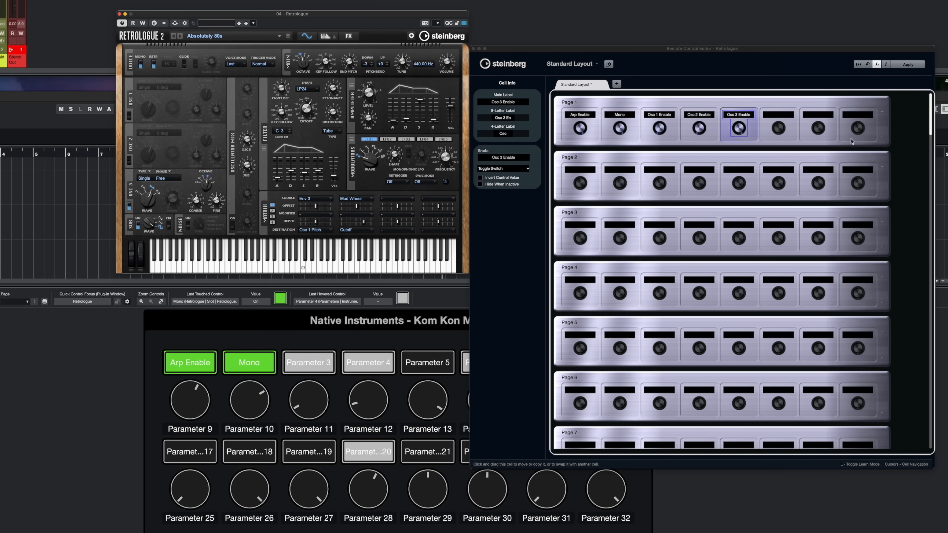
left_click(780, 128)
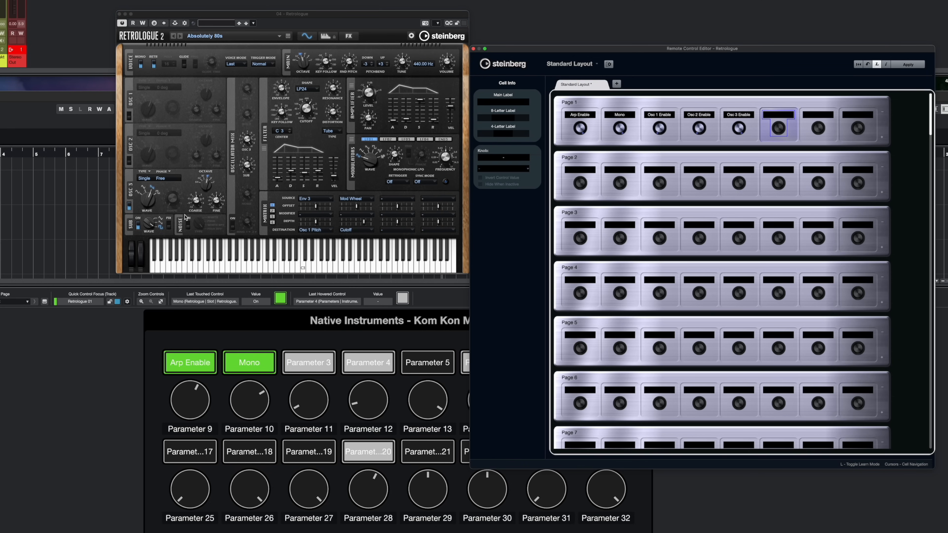
left_click(138, 226)
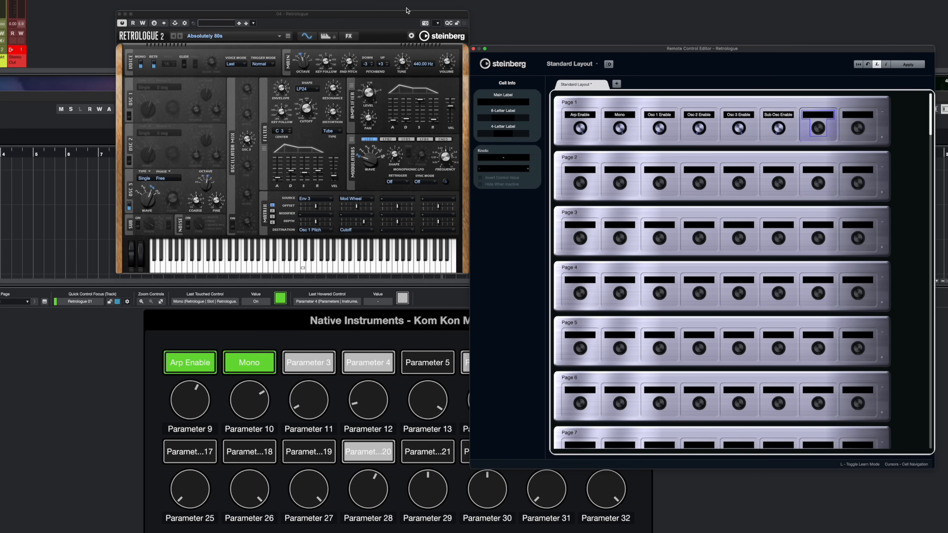
Learn Delay Enable and Reverb Enable onto the last two knobs of Page 1, and apply the layout with the remote surface uncovered.
left_click(350, 36)
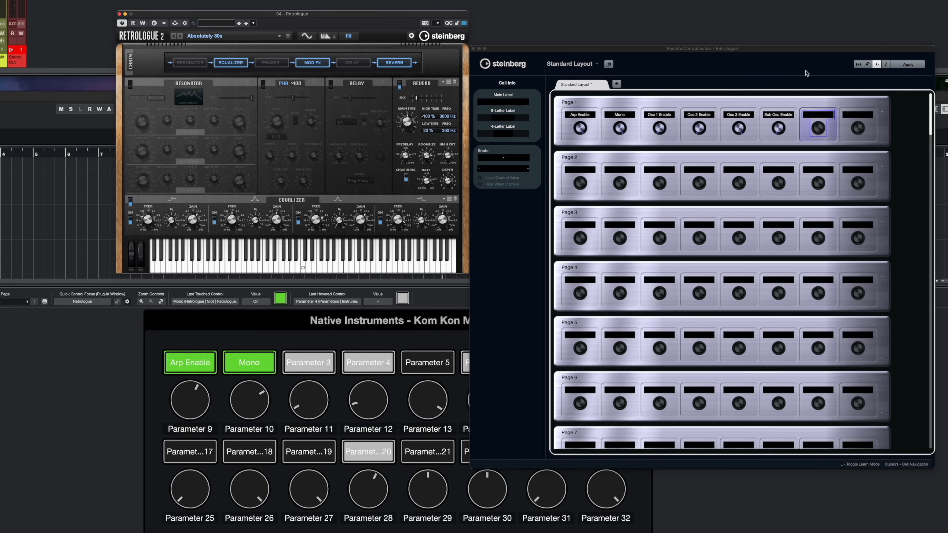
left_click(350, 64)
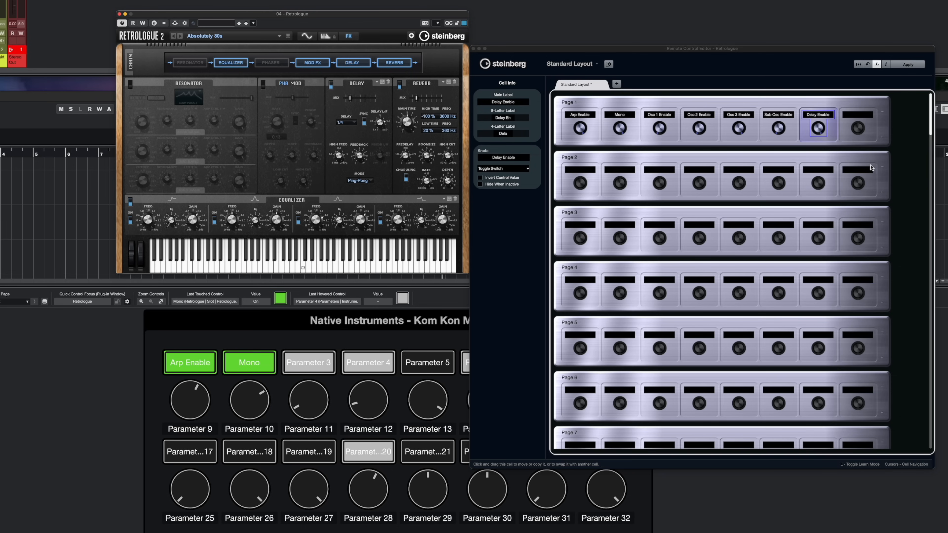
left_click(776, 119)
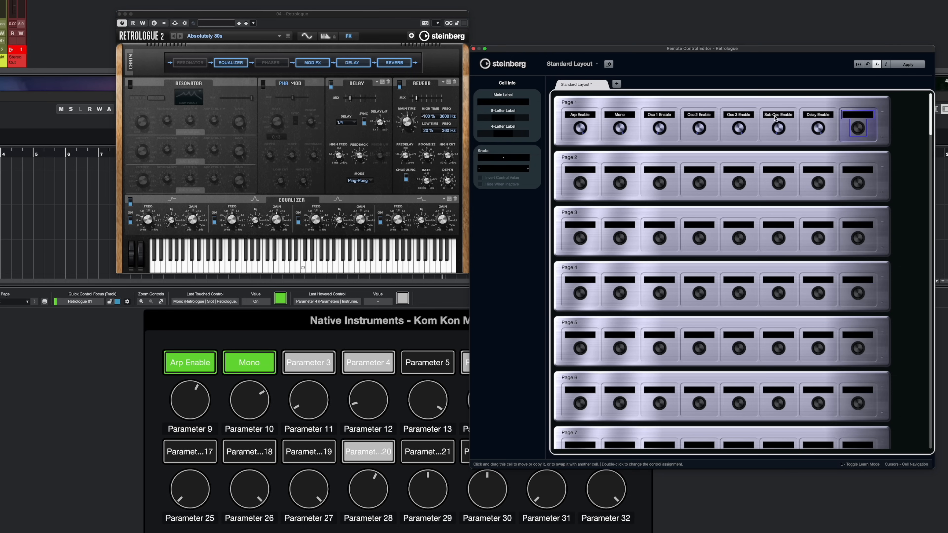
left_click(388, 67)
left_click(908, 67)
left_click_drag(811, 43, 831, 0)
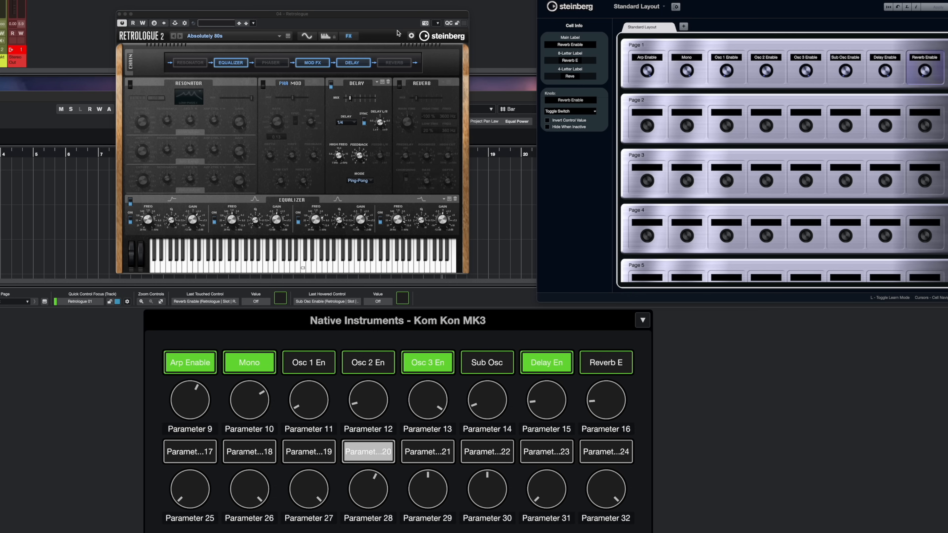
left_click_drag(370, 23, 393, 19)
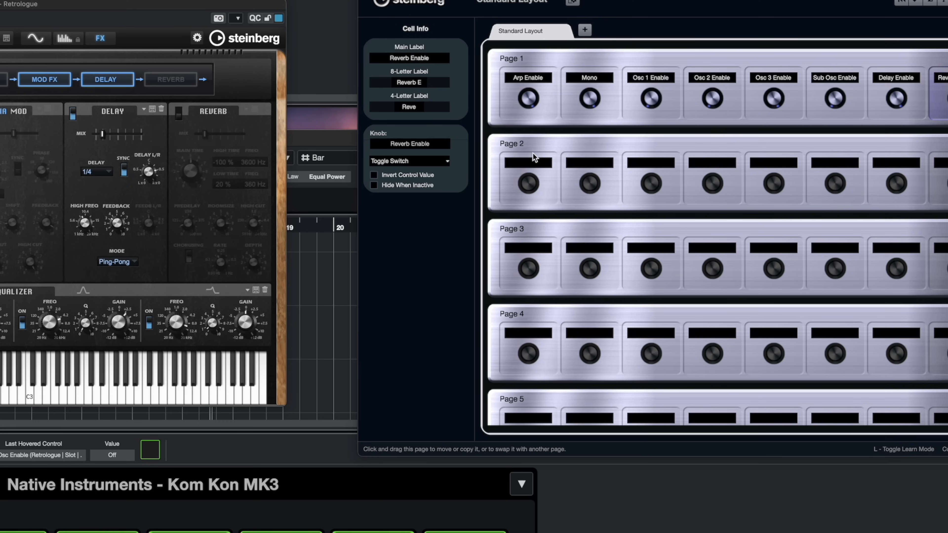
Learn Retrologue's Filter Cutoff and Filter Resonance onto the first and second knobs of Page 2.
left_click(649, 126)
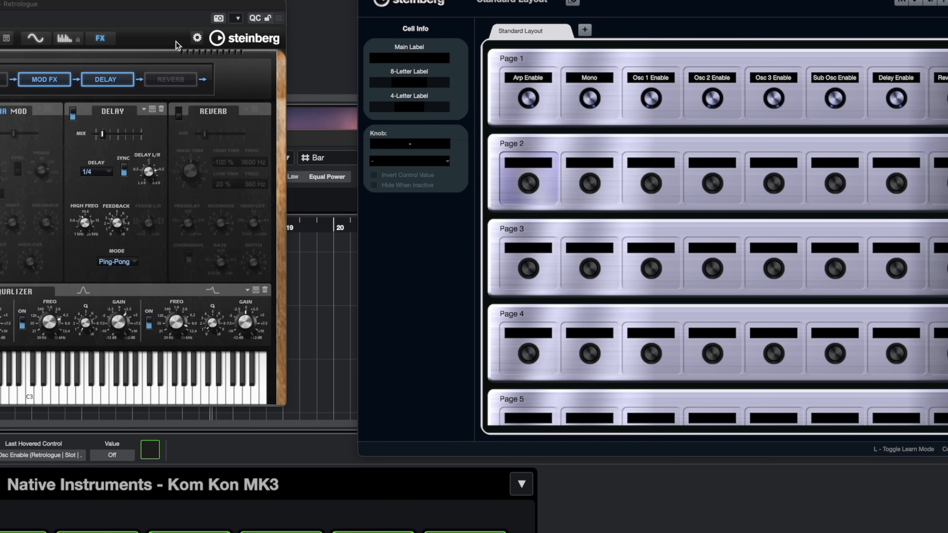
left_click(35, 38)
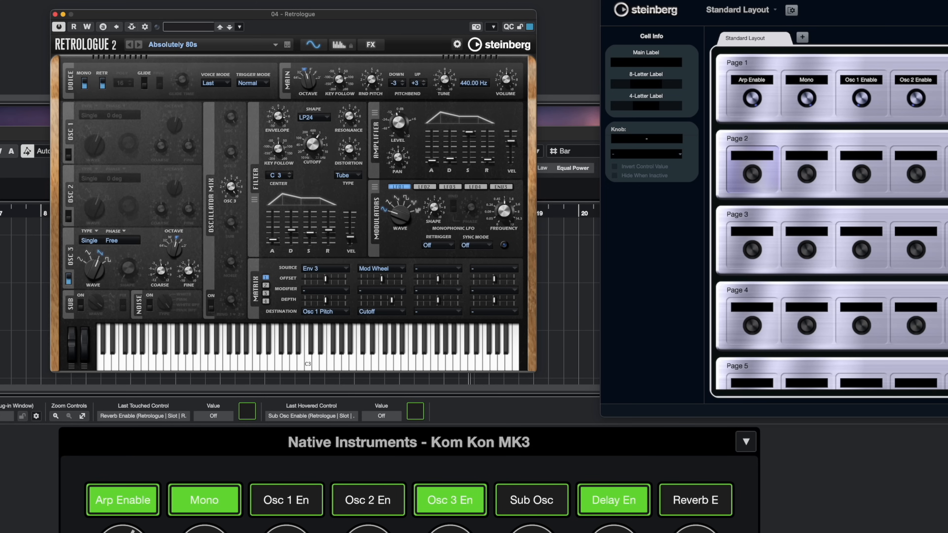
left_click(752, 168)
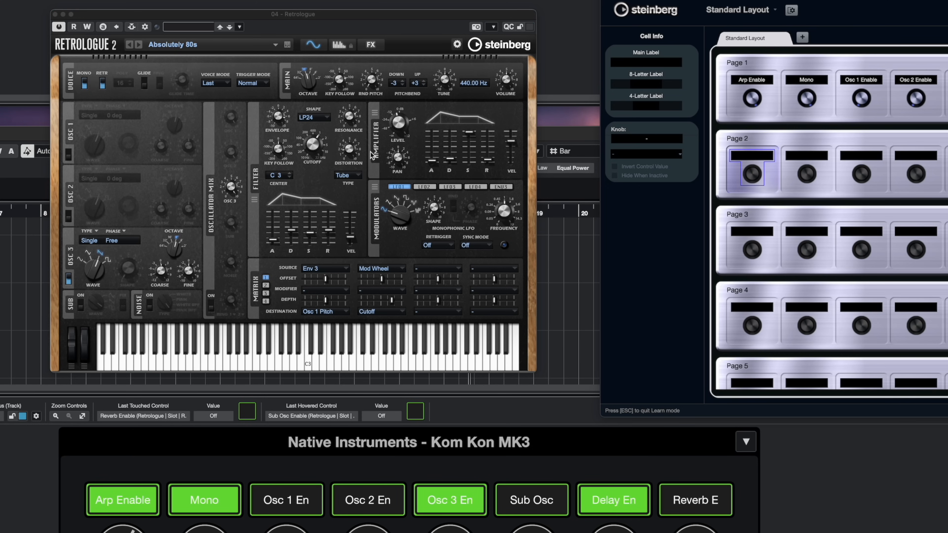
left_click(313, 144)
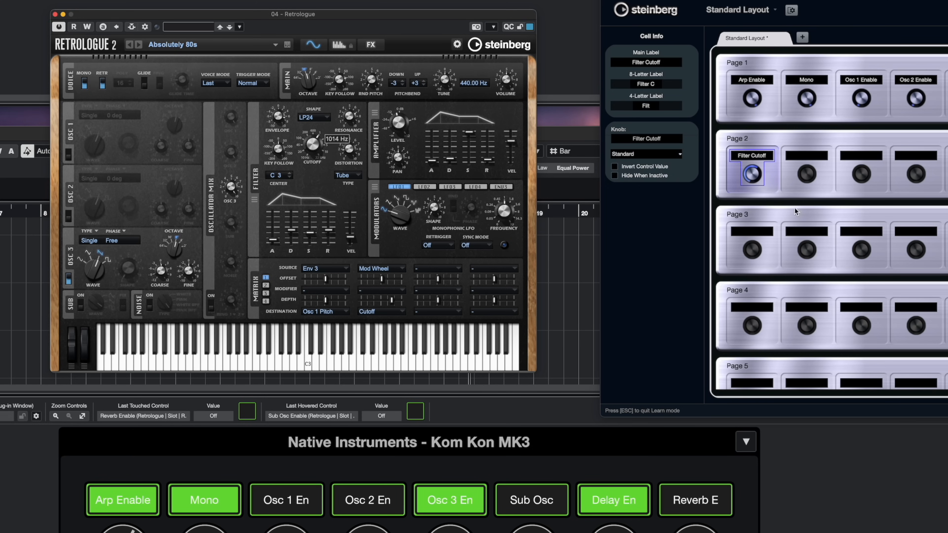
left_click(802, 176)
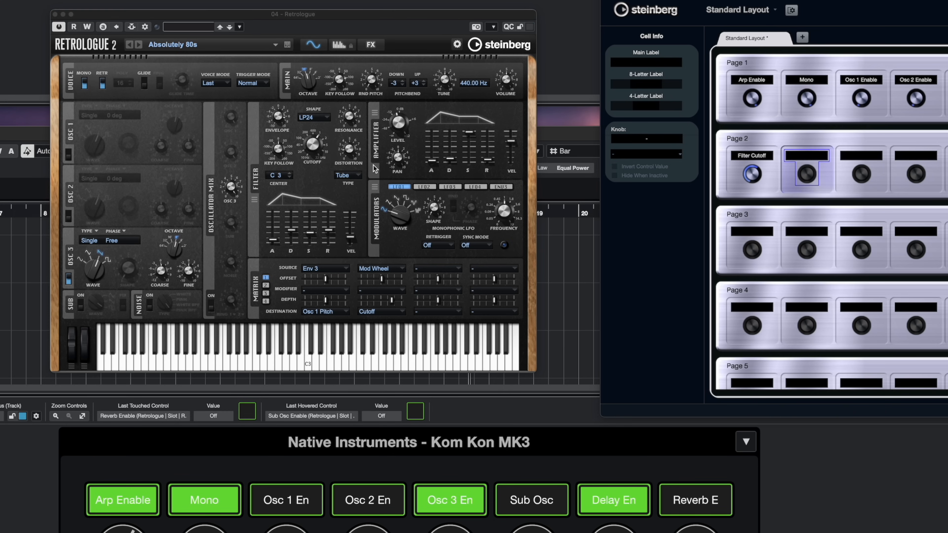
left_click(349, 117)
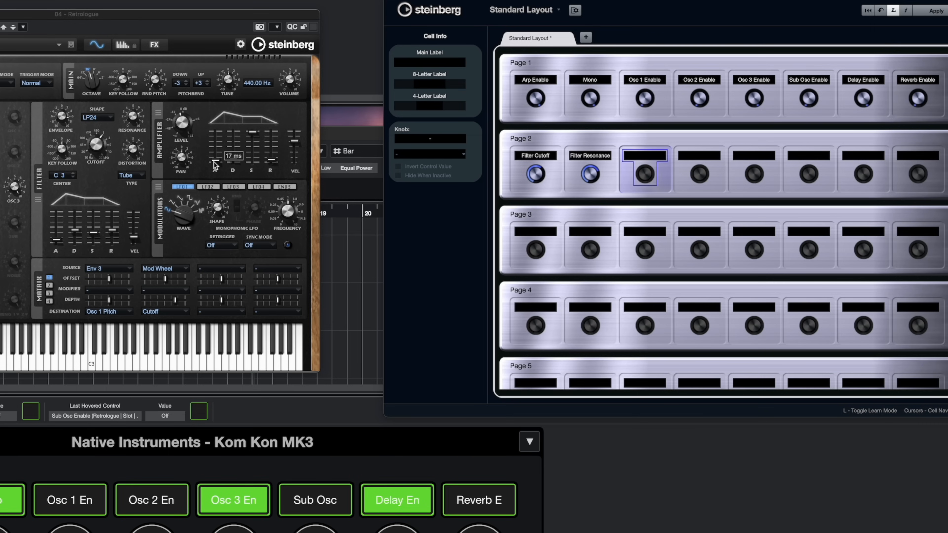
Learn the amplifier envelope's DCA Attack, DCA Decay, DCA Sustain and DCA Release onto the third through sixth knobs of Page 2.
left_click(216, 162)
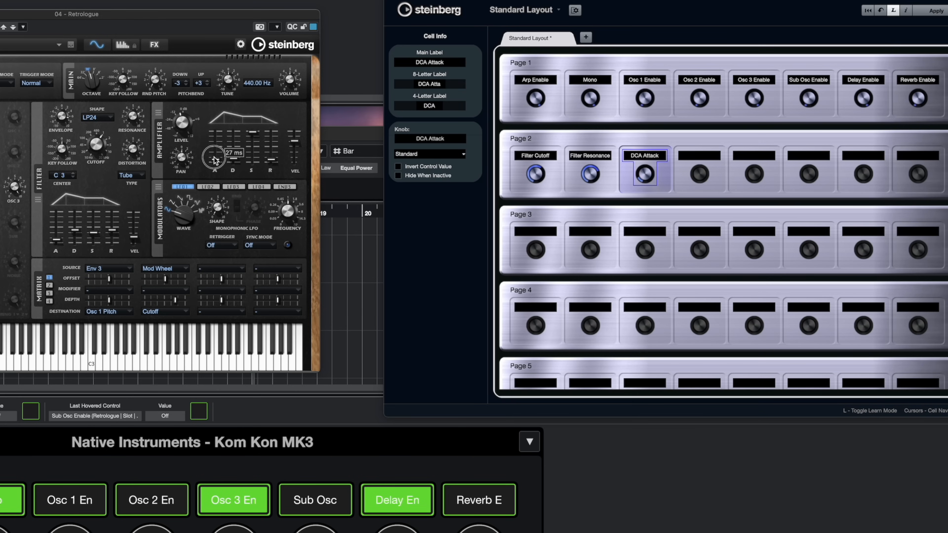
left_click(687, 174)
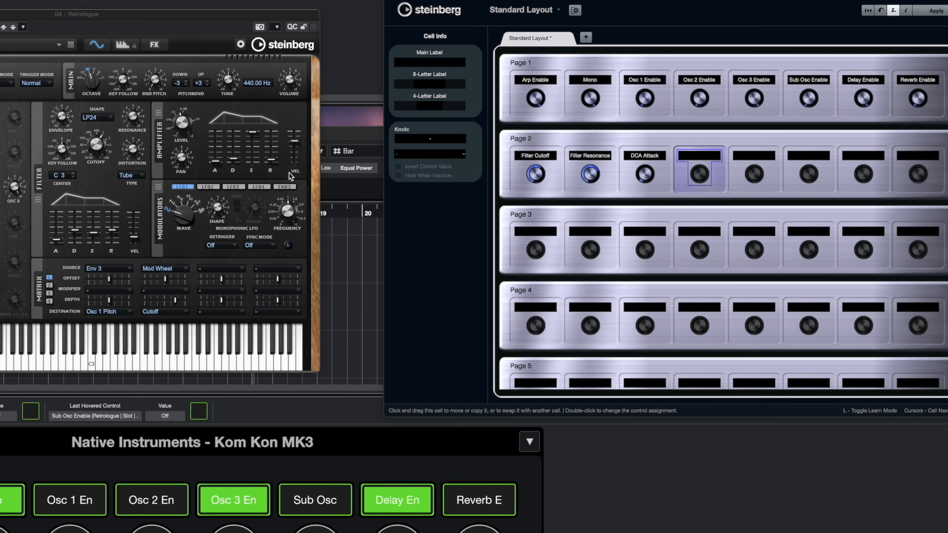
left_click(233, 158)
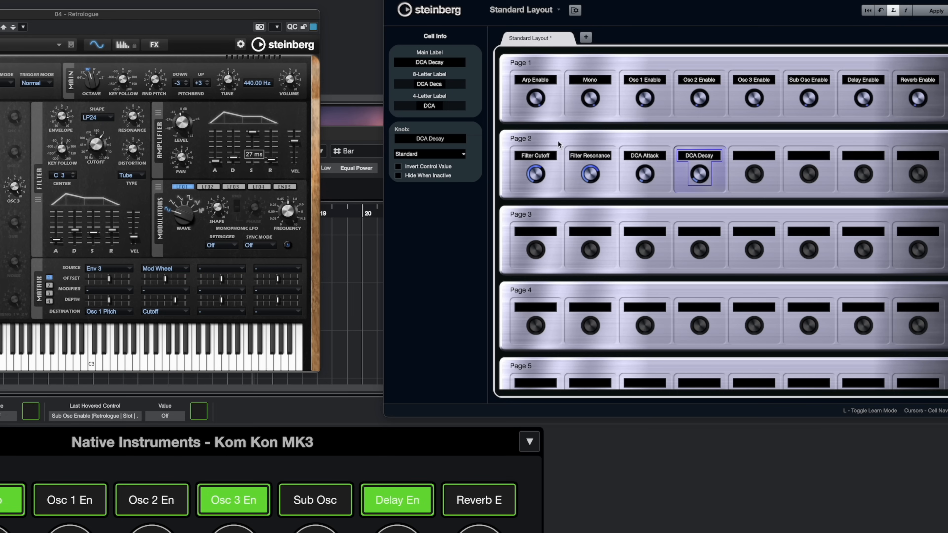
left_click(755, 174)
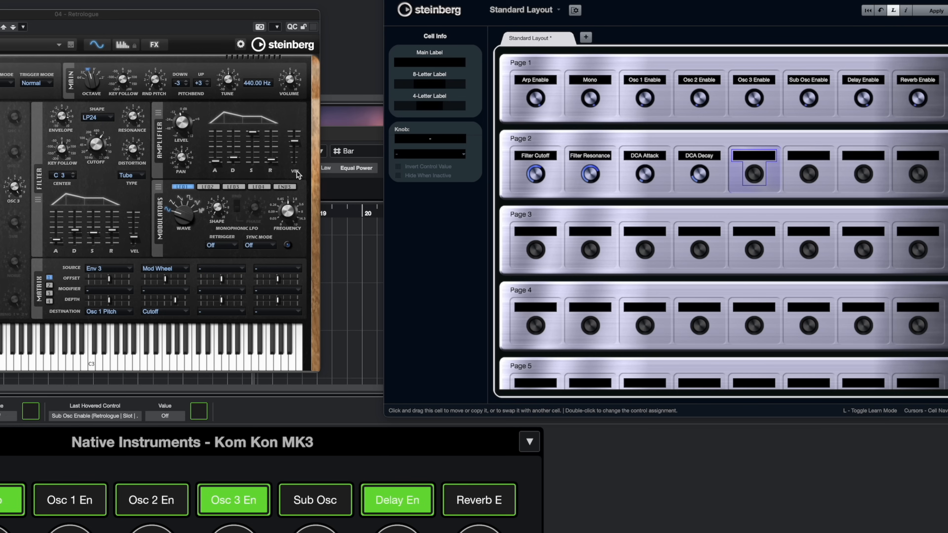
left_click(253, 132)
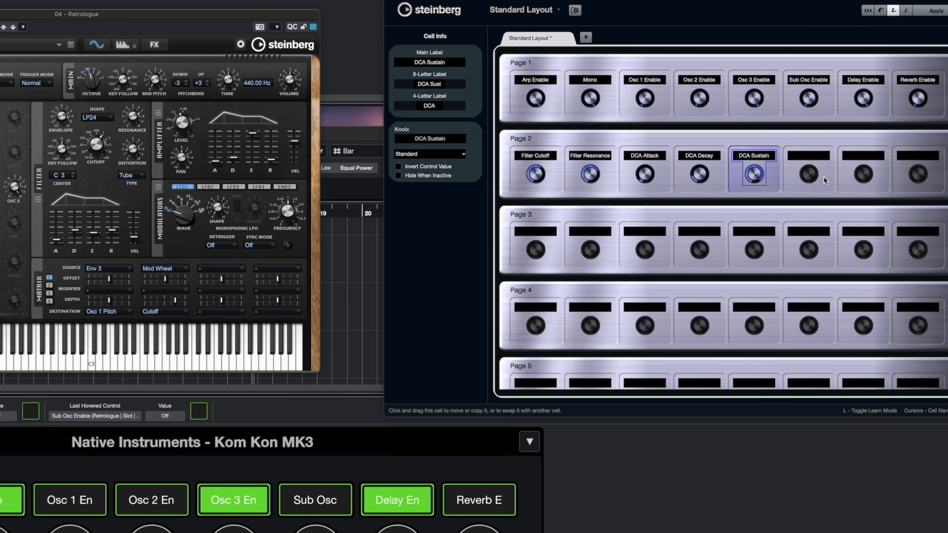
left_click(806, 176)
left_click(274, 162)
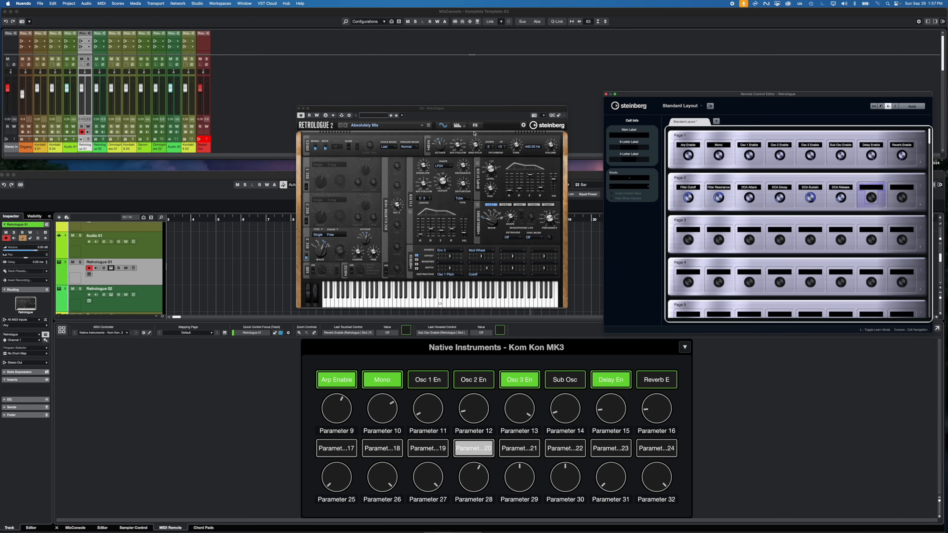
Show Retrologue's FX page to reach the delay and reverb mix controls.
left_click(474, 126)
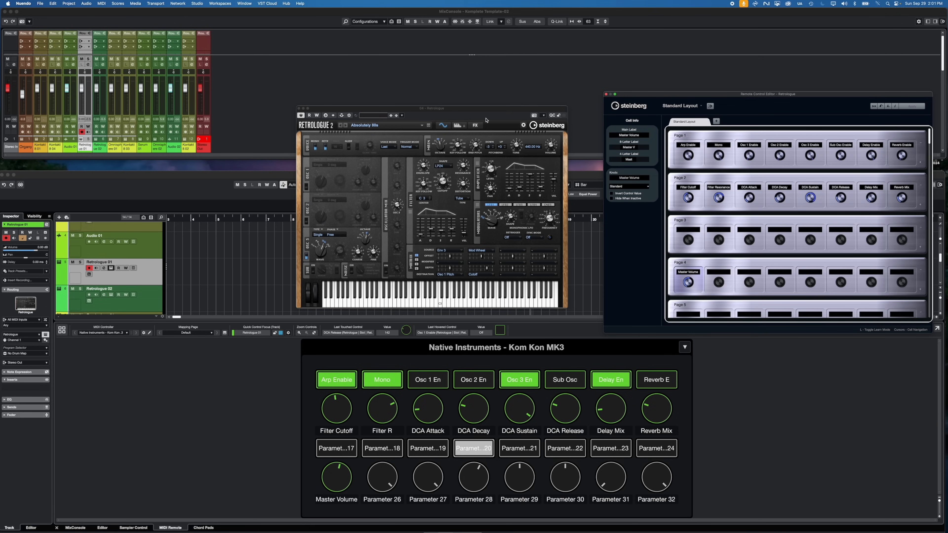
left_click(477, 126)
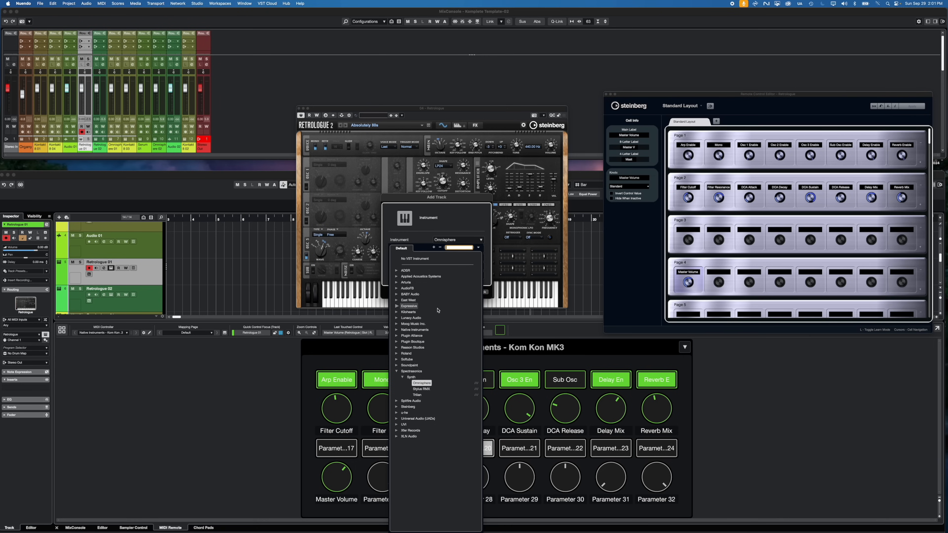
Search the instrument list for "retro" and add one new instrument track using Retrologue.
type("retro")
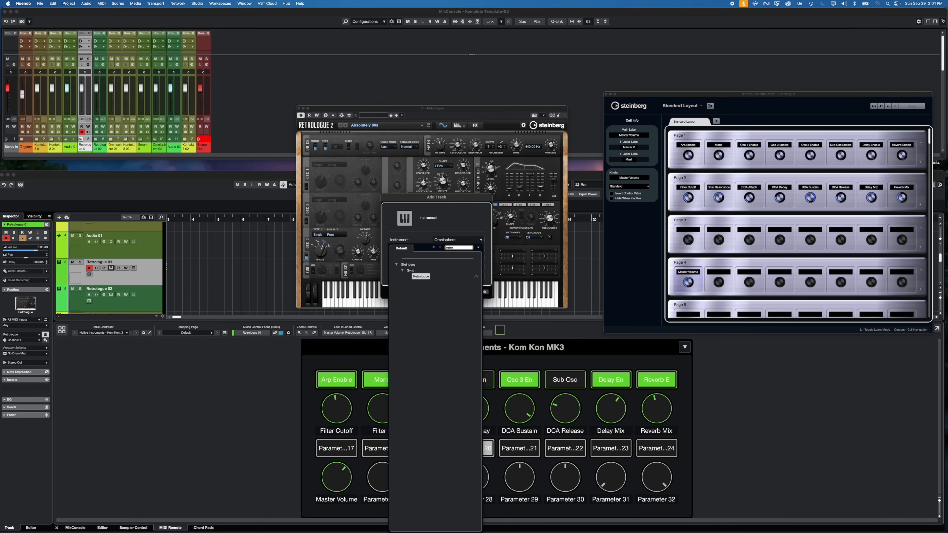
left_click(416, 276)
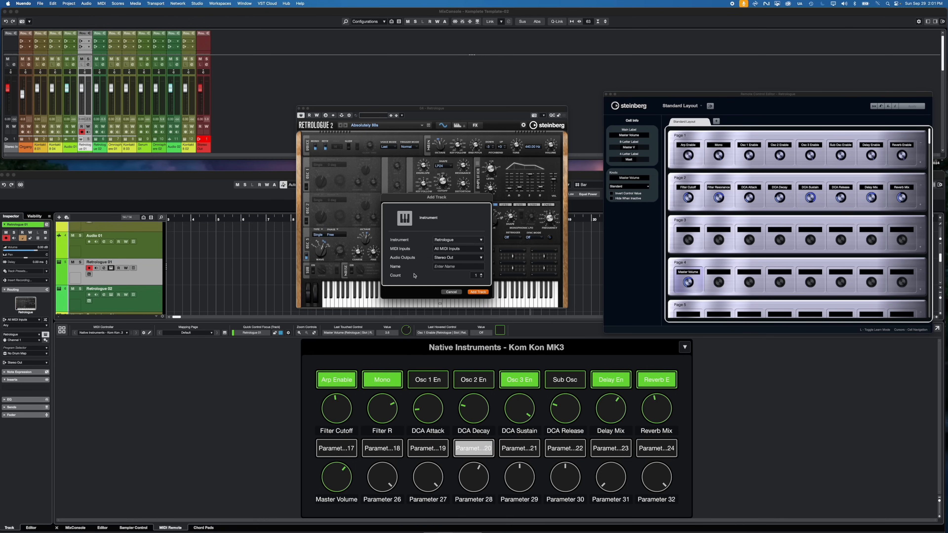
left_click(477, 292)
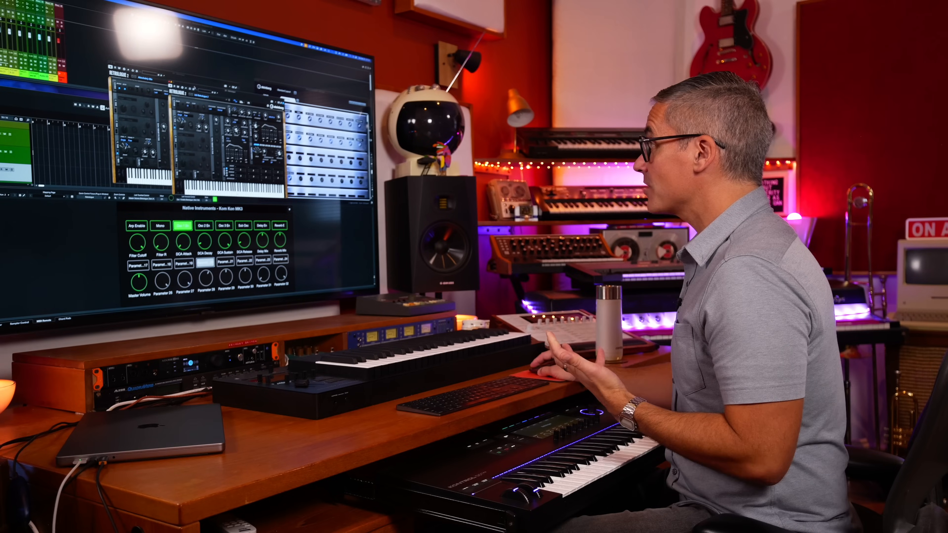